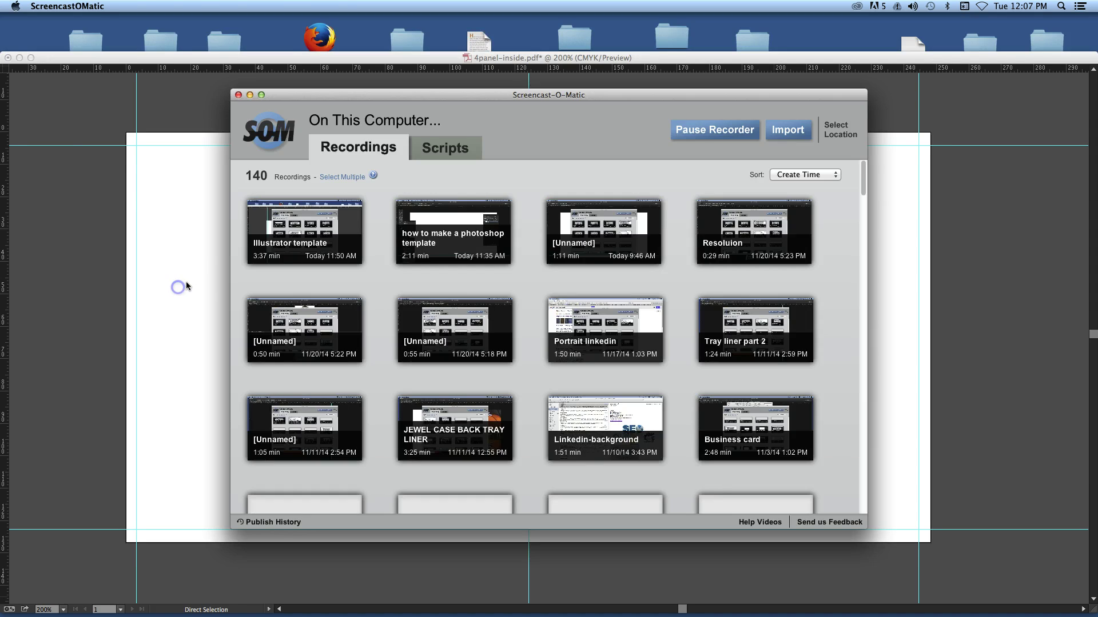
- Set the fill colour to red in the Color Picker
click(187, 283)
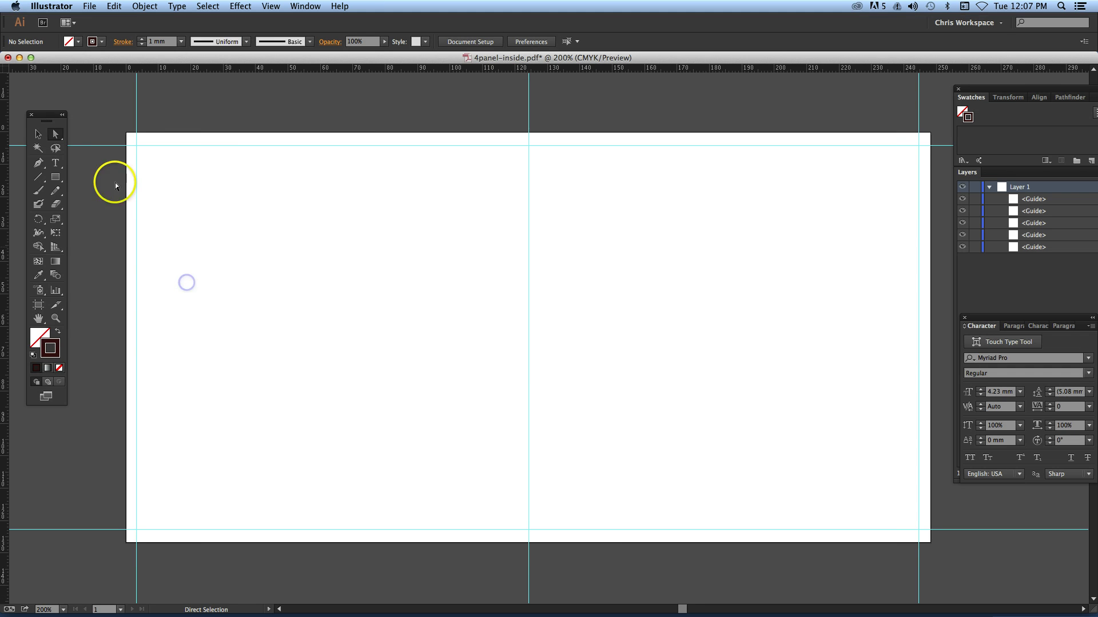
click(41, 333)
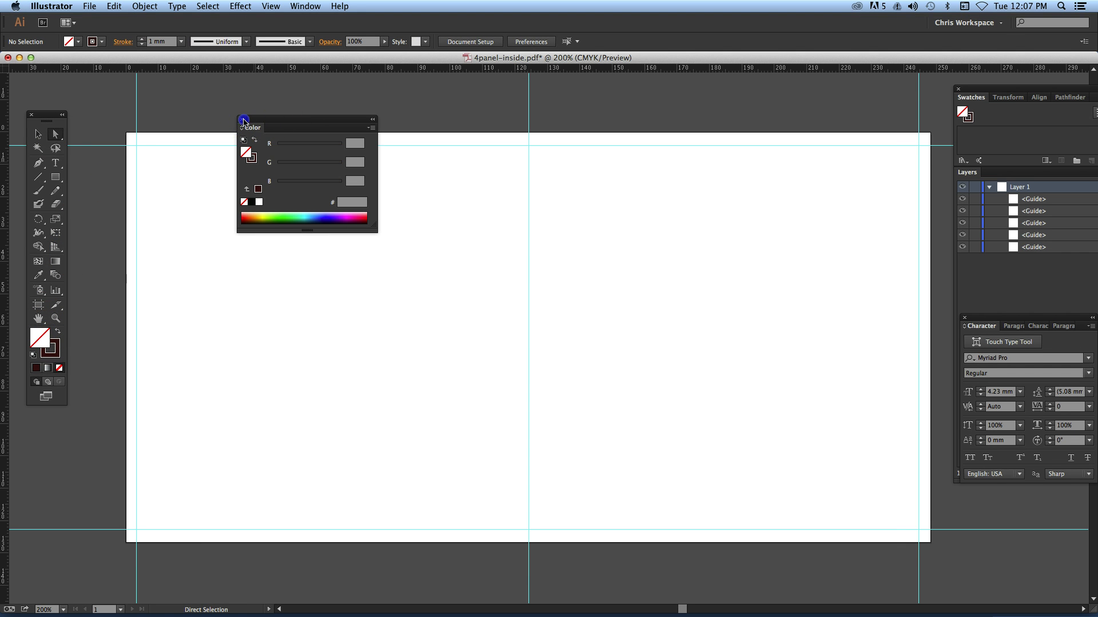
click(241, 119)
click(48, 343)
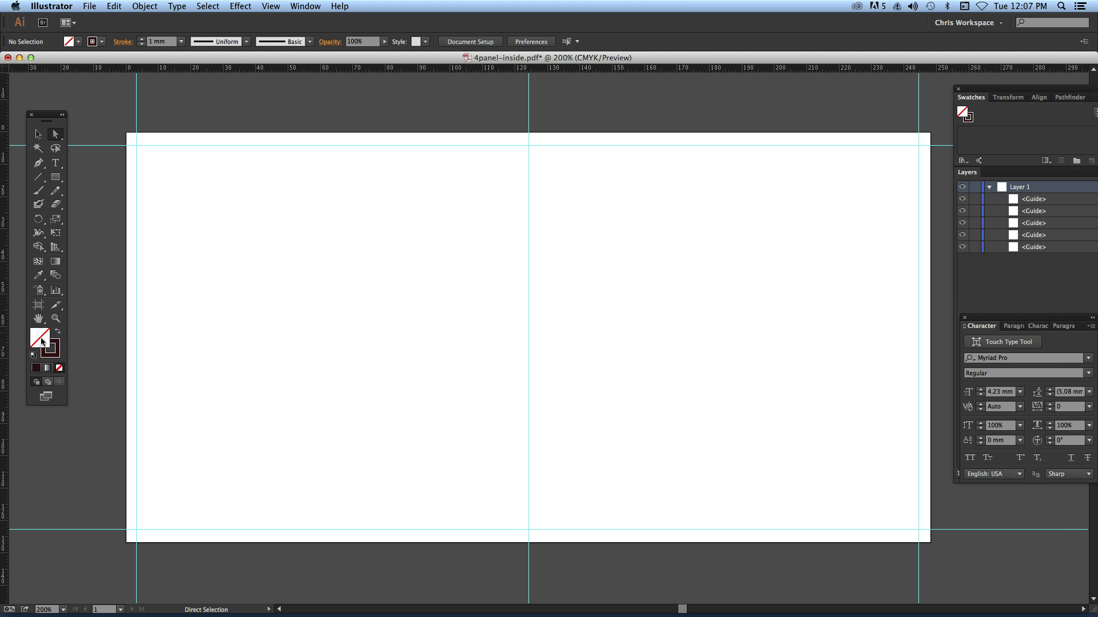
double_click(41, 342)
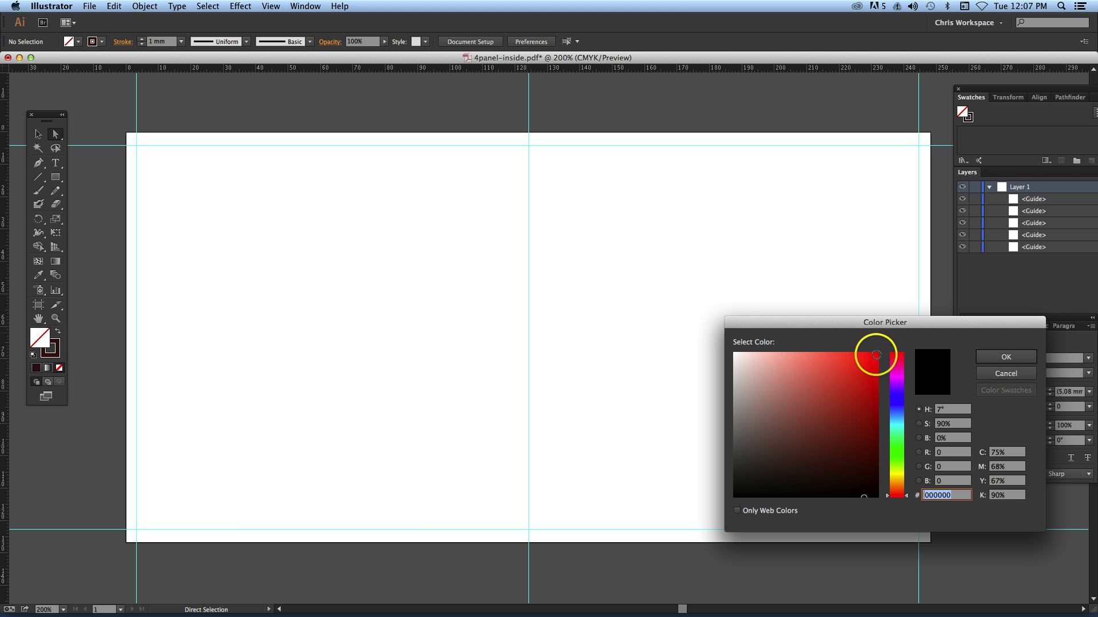
click(876, 356)
click(1006, 357)
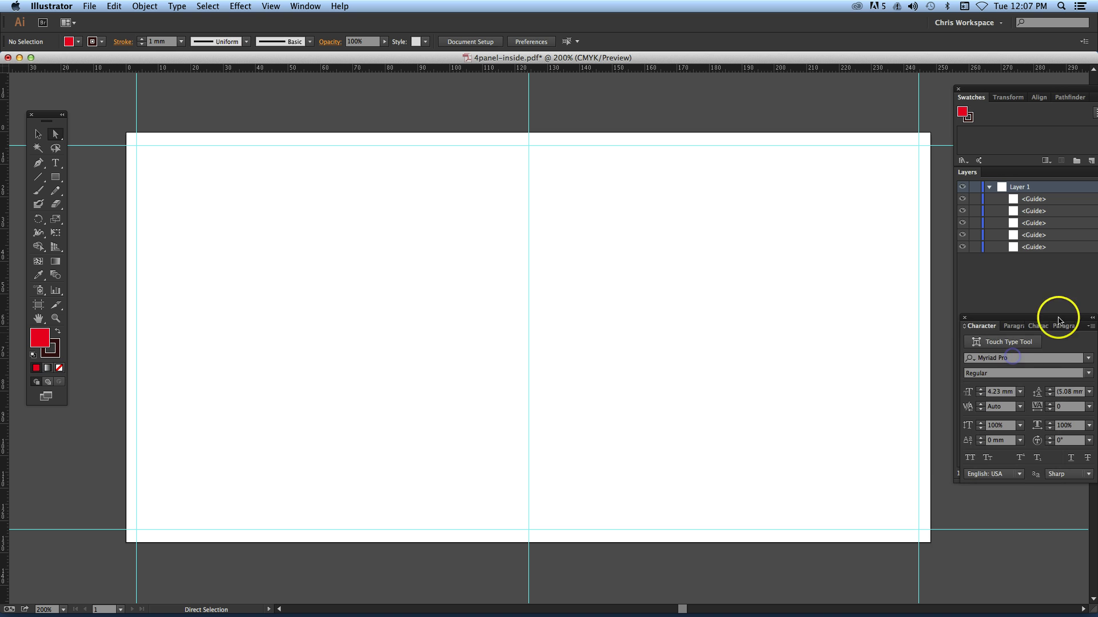
- Add a new empty Layer 2 above Layer 1 in the Layers panel
double_click(1025, 90)
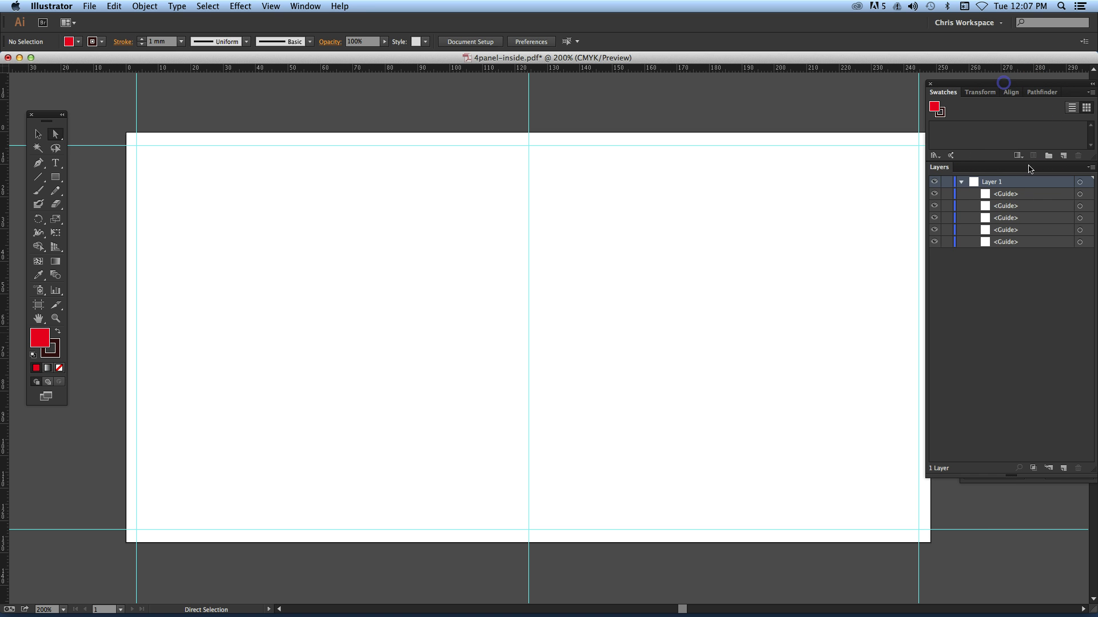
click(1064, 468)
drag(970, 79, 1005, 84)
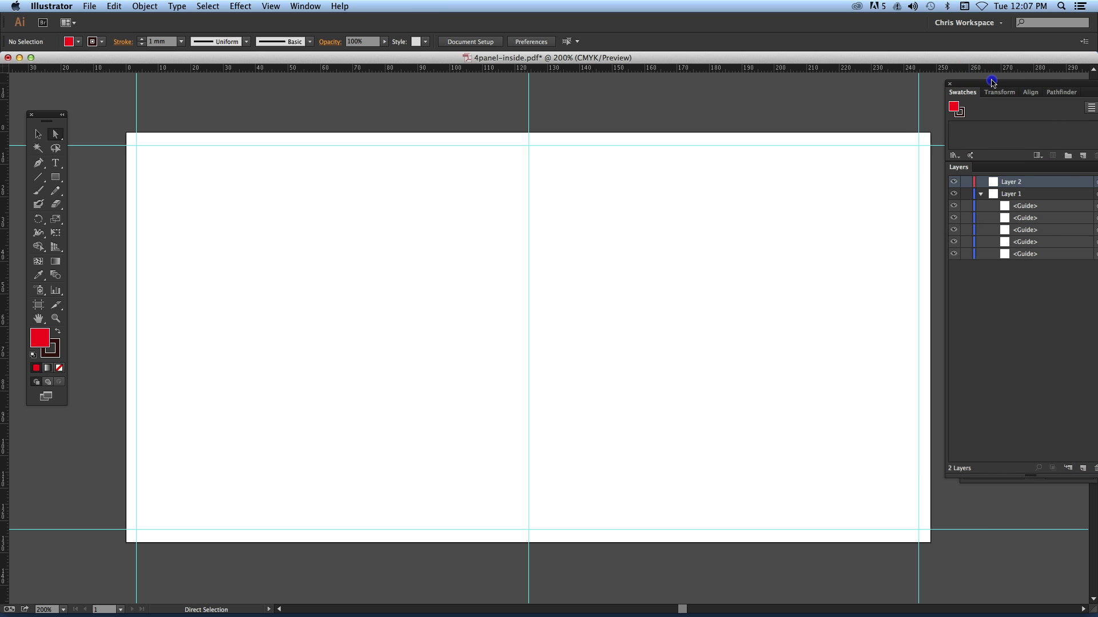
click(50, 350)
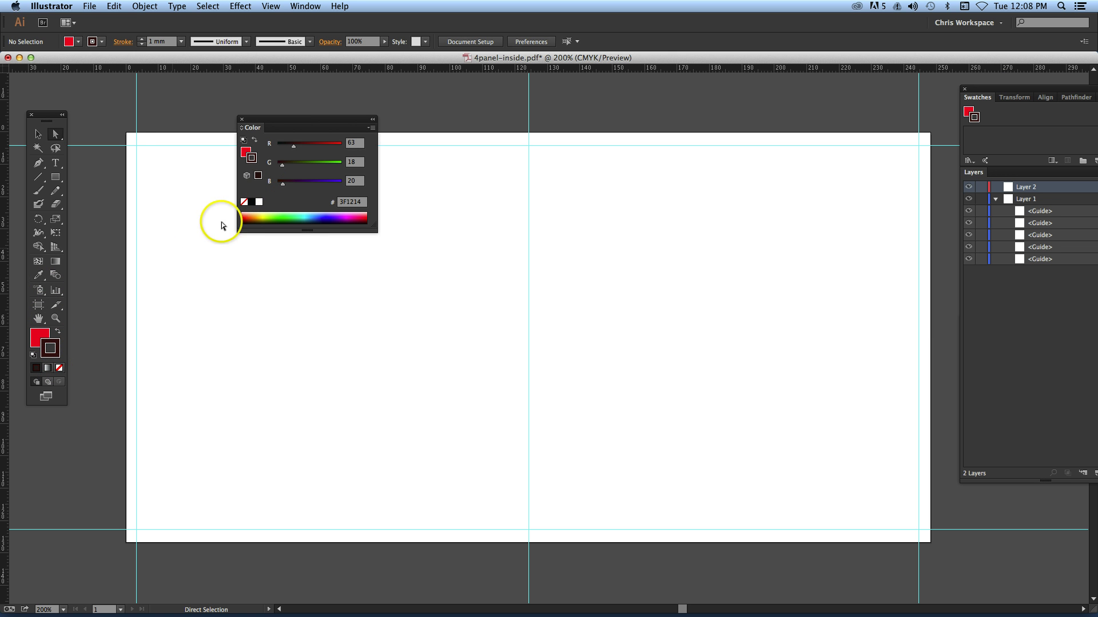
- Set the stroke to None and draw a red rectangle across the top of the artboard
click(59, 367)
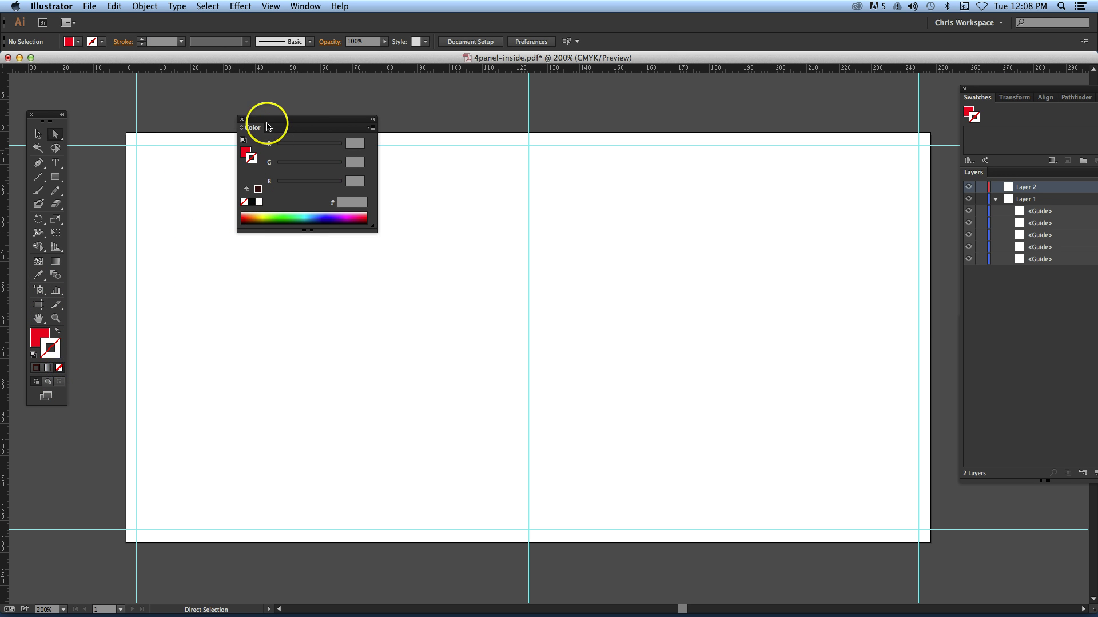
click(242, 119)
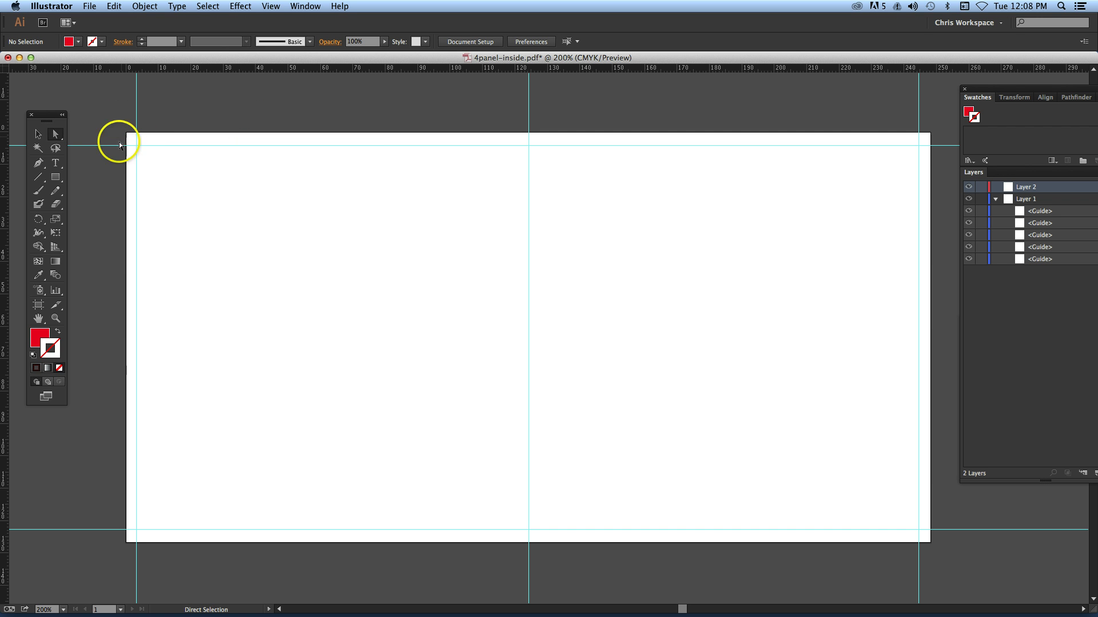
click(55, 178)
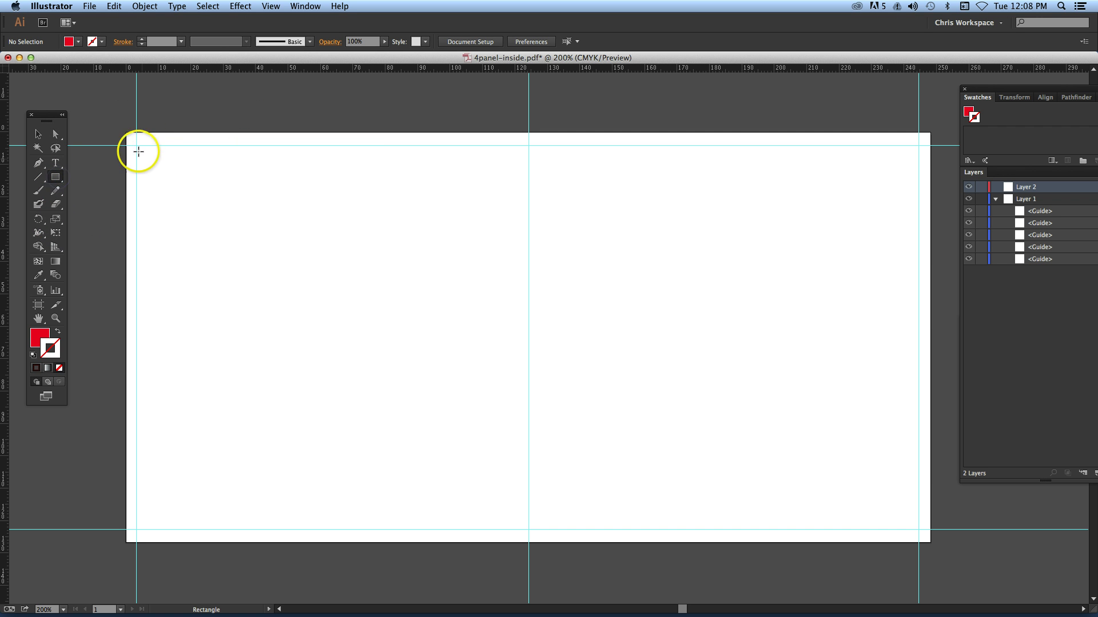
click(40, 334)
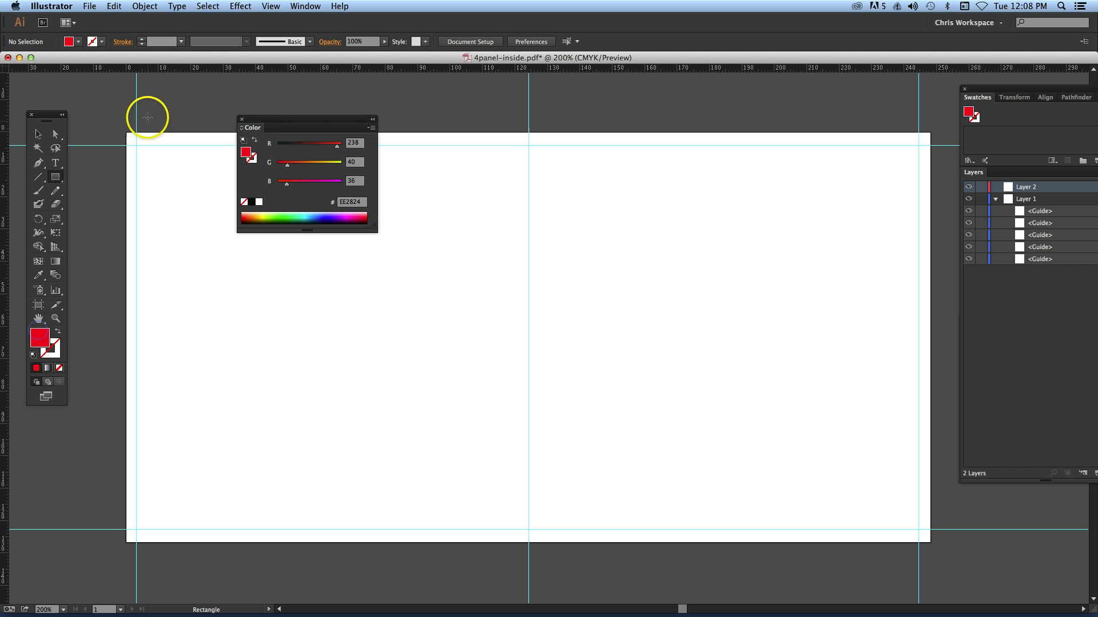
click(241, 119)
drag(115, 131, 889, 155)
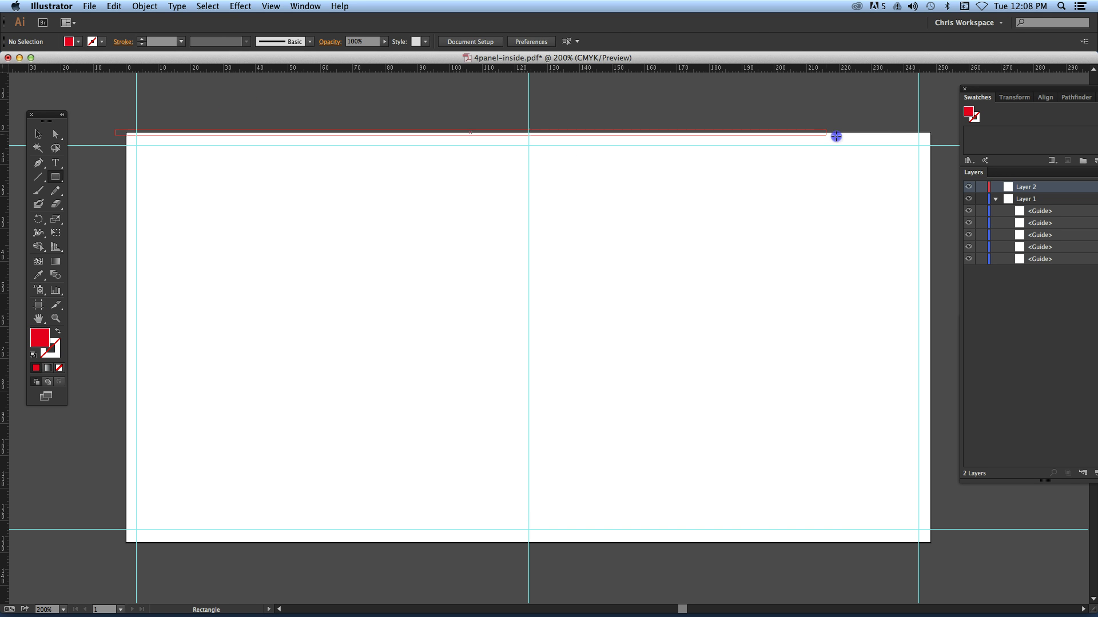
- Move, stretch and thin the red bar to cover the top bleed, about 248 mm wide
click(888, 153)
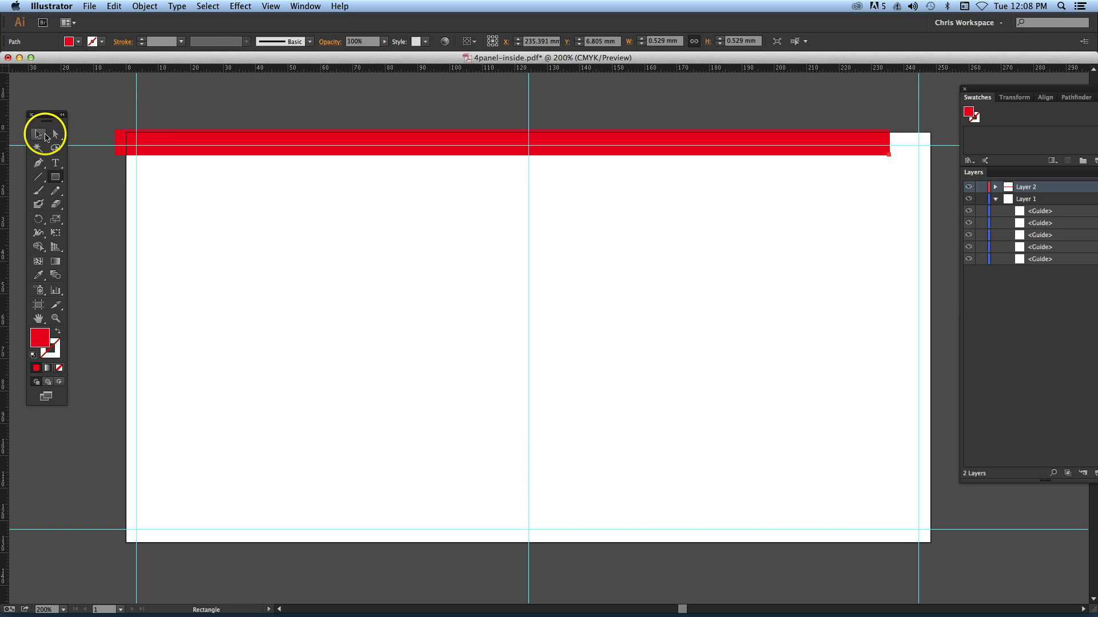
click(39, 134)
drag(183, 147, 195, 141)
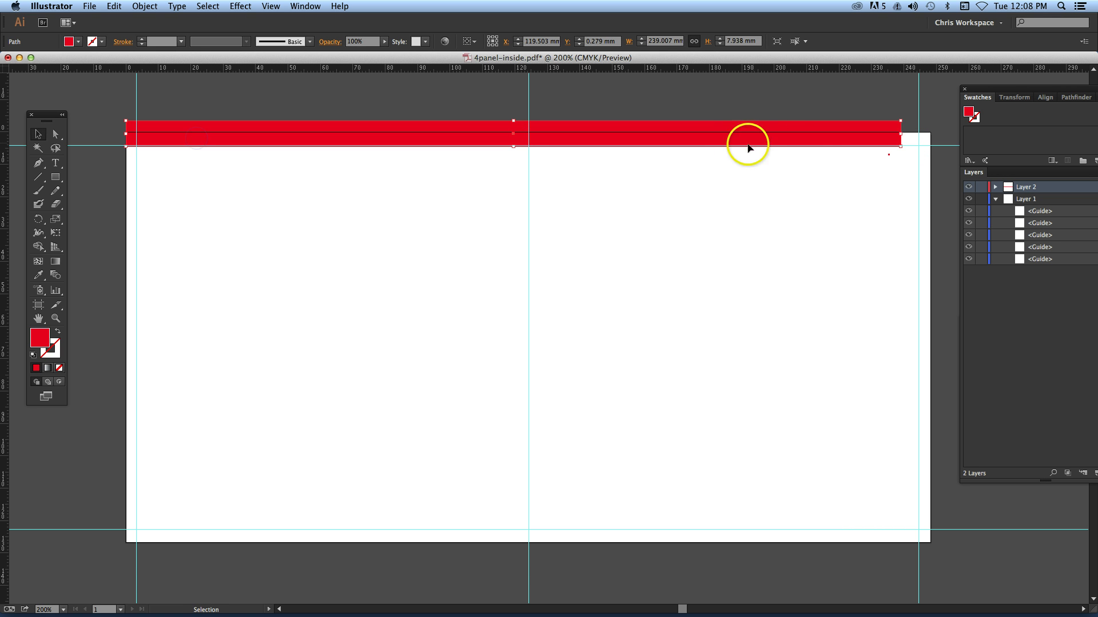
drag(901, 136, 910, 135)
drag(531, 121, 528, 133)
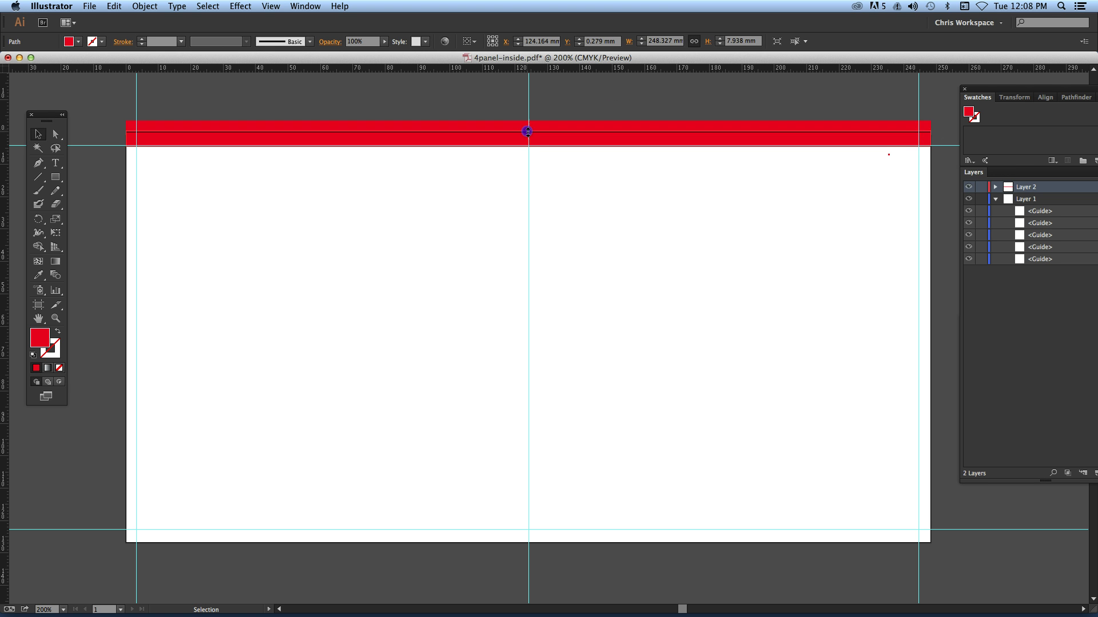
click(564, 150)
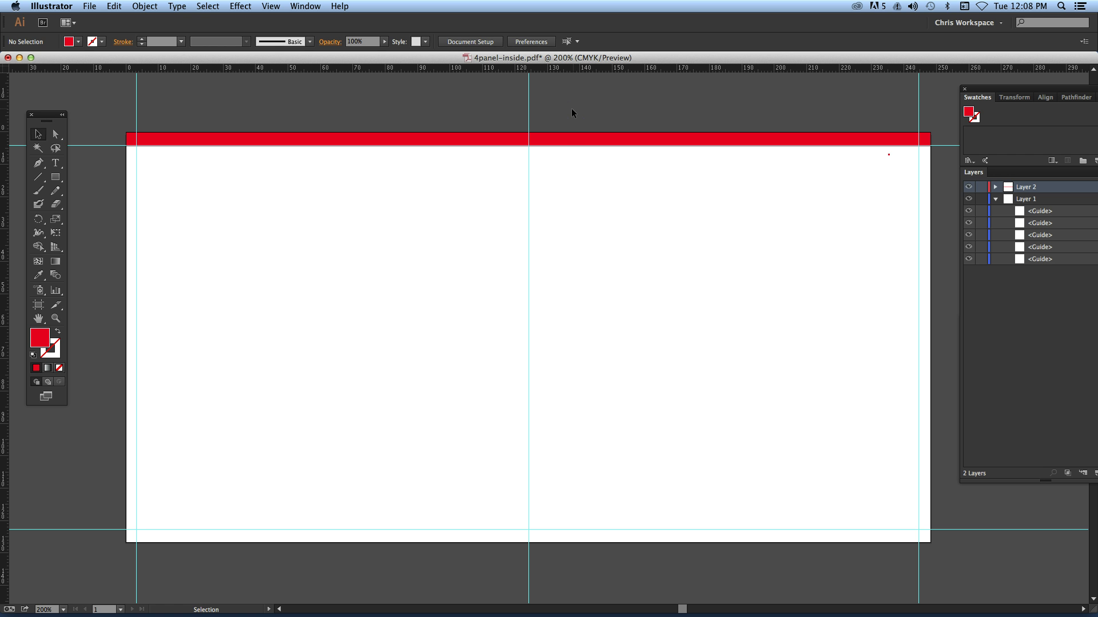
- Alt-drag a copy of the top red bar down to the bottom edge
click(569, 146)
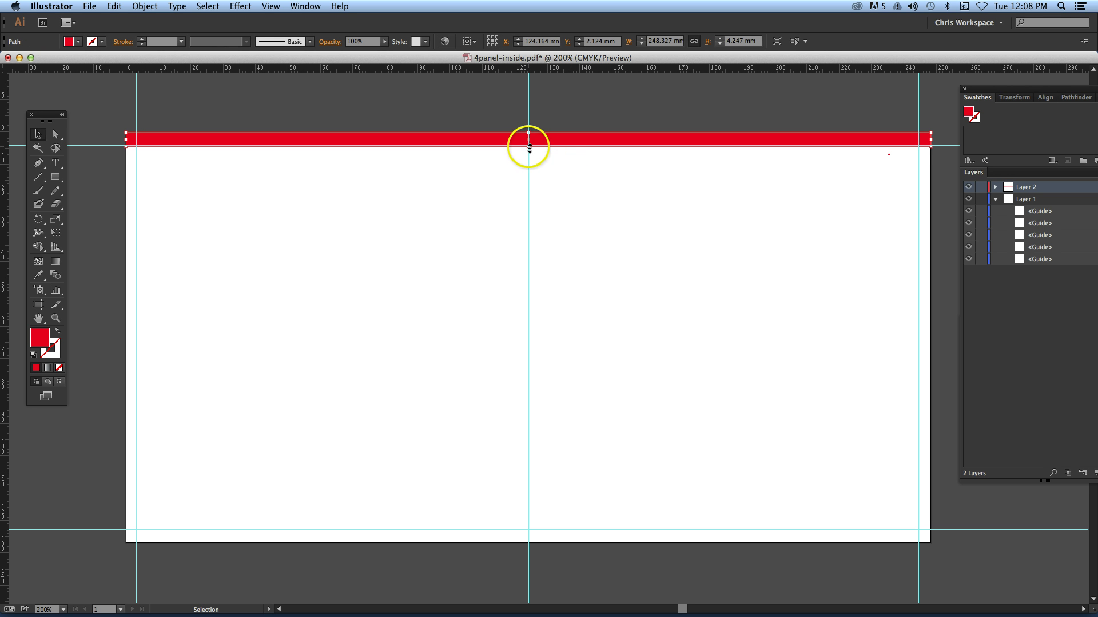
drag(529, 147, 559, 533)
click(297, 90)
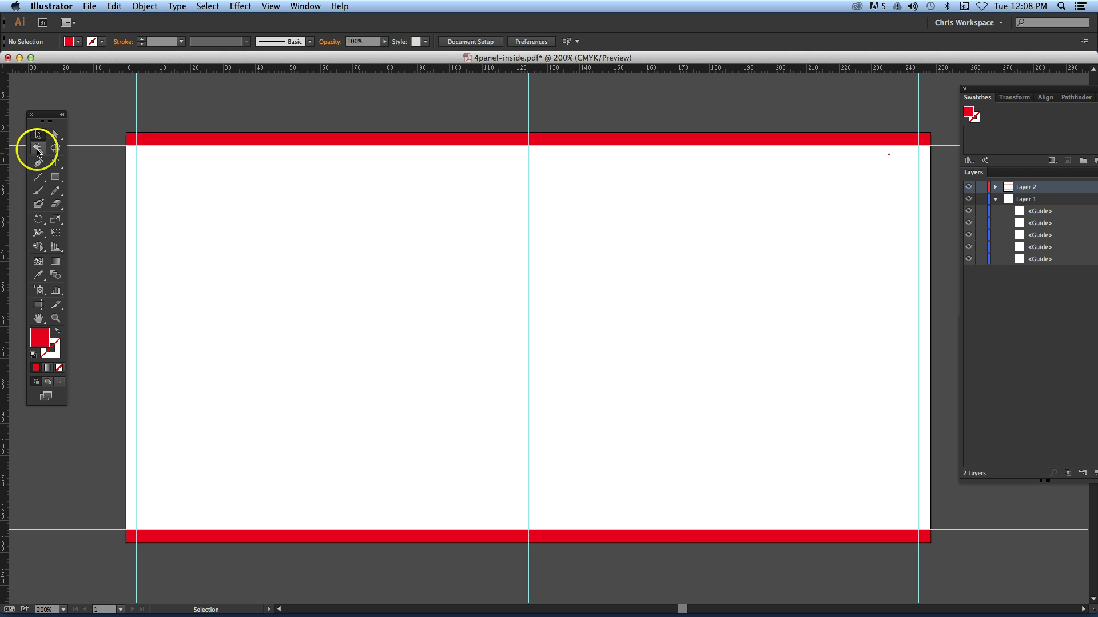
- Draw a thin red bar down the left edge and extend it to the bottom bar
click(55, 178)
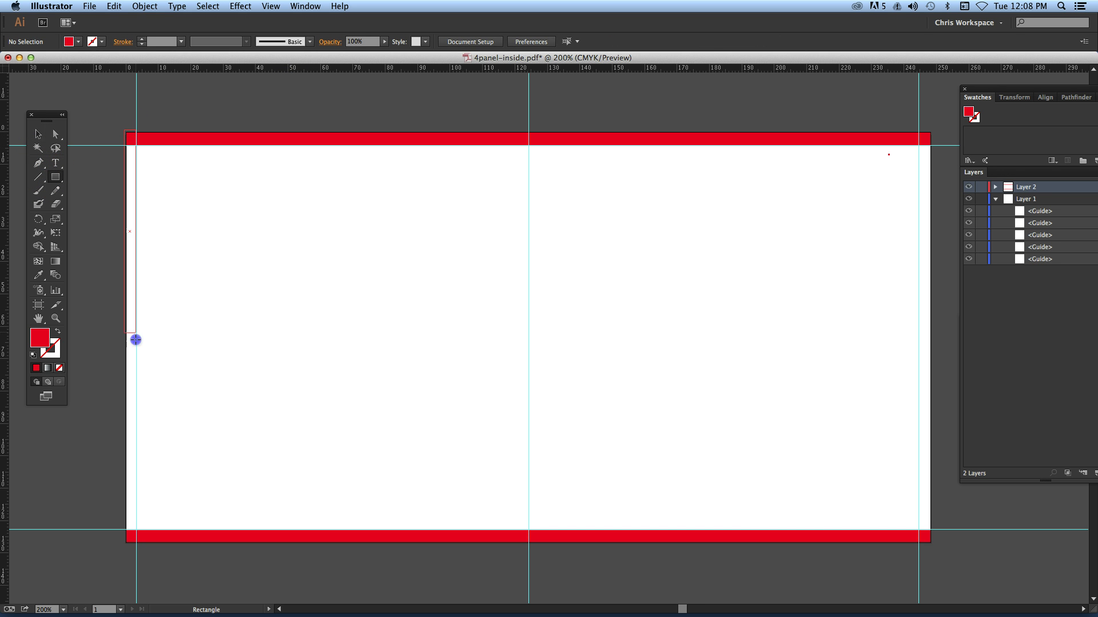
drag(132, 137, 134, 504)
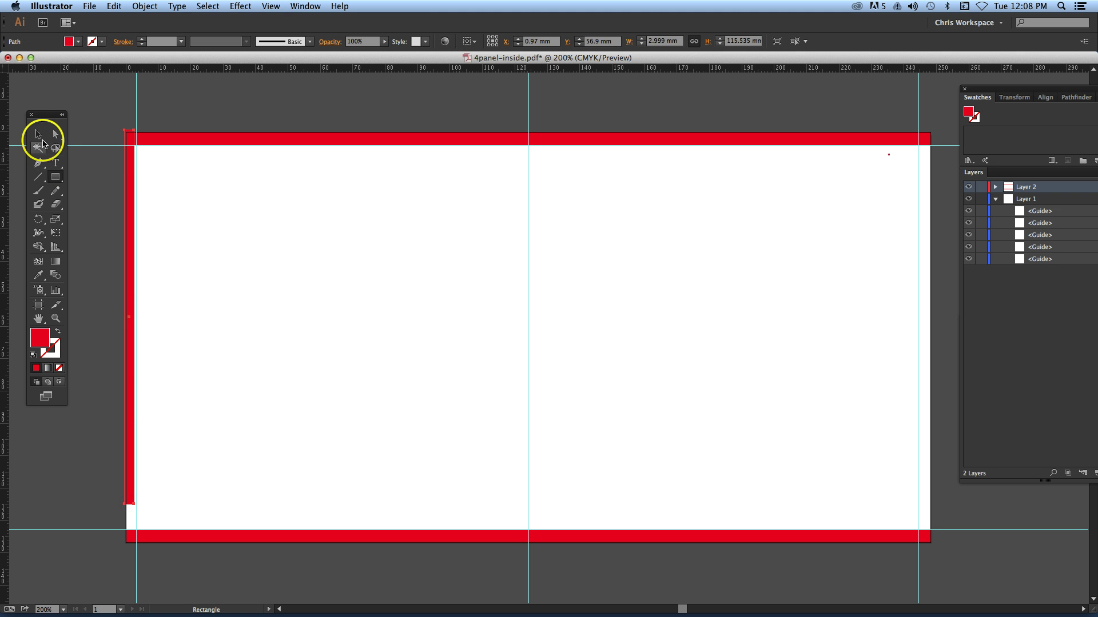
click(134, 195)
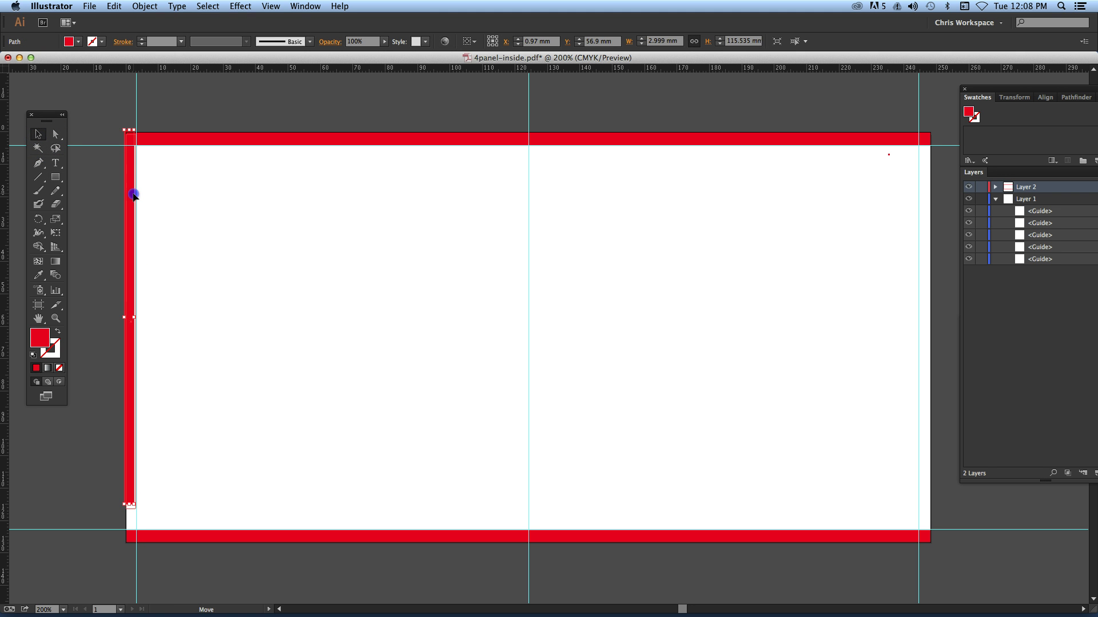
drag(133, 192, 135, 194)
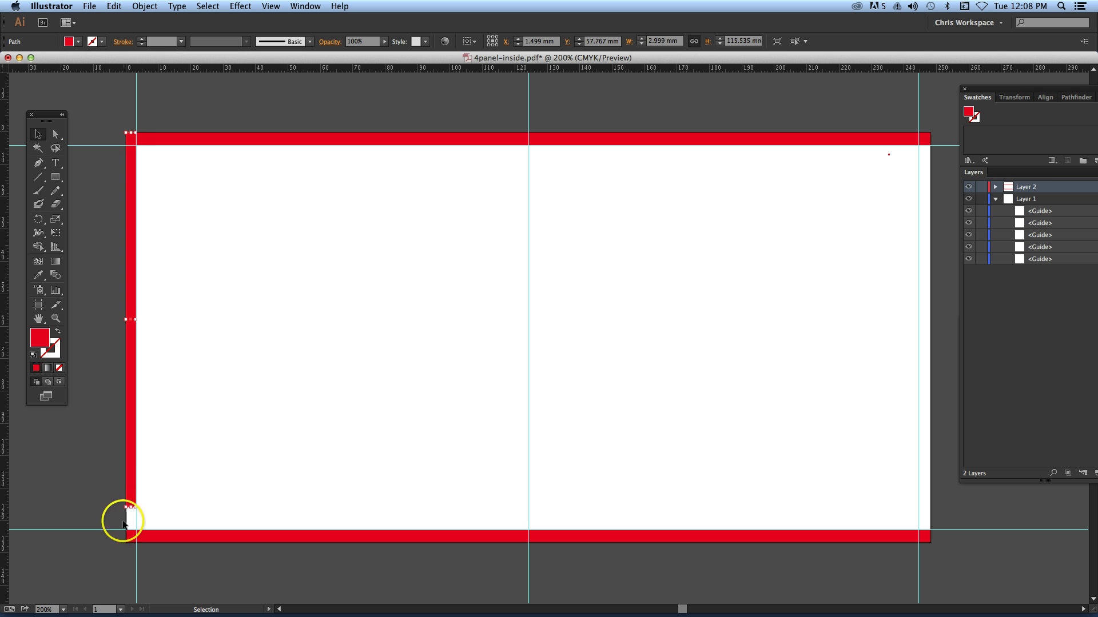
drag(132, 507, 130, 517)
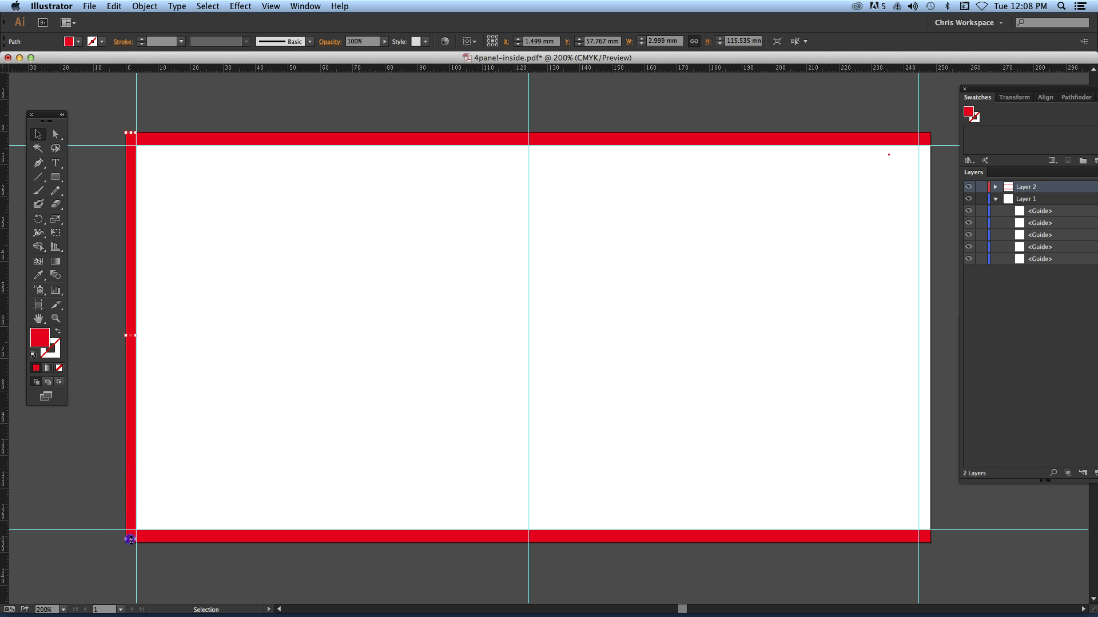
- Deselect the left red bar
click(170, 412)
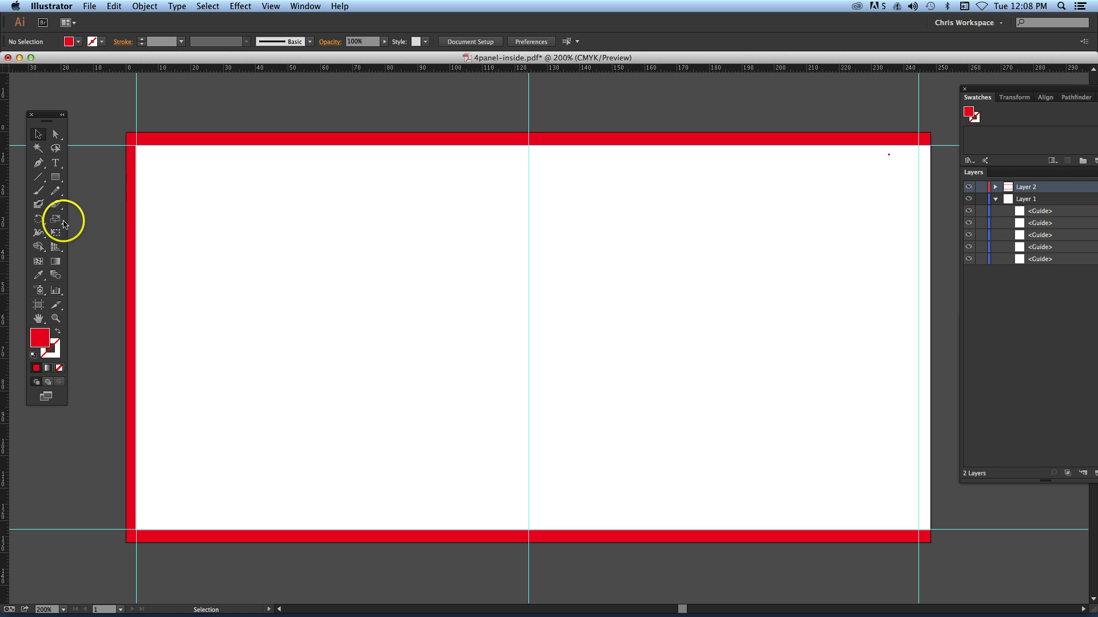
- Type a 'Bleed' text label on the page
click(55, 163)
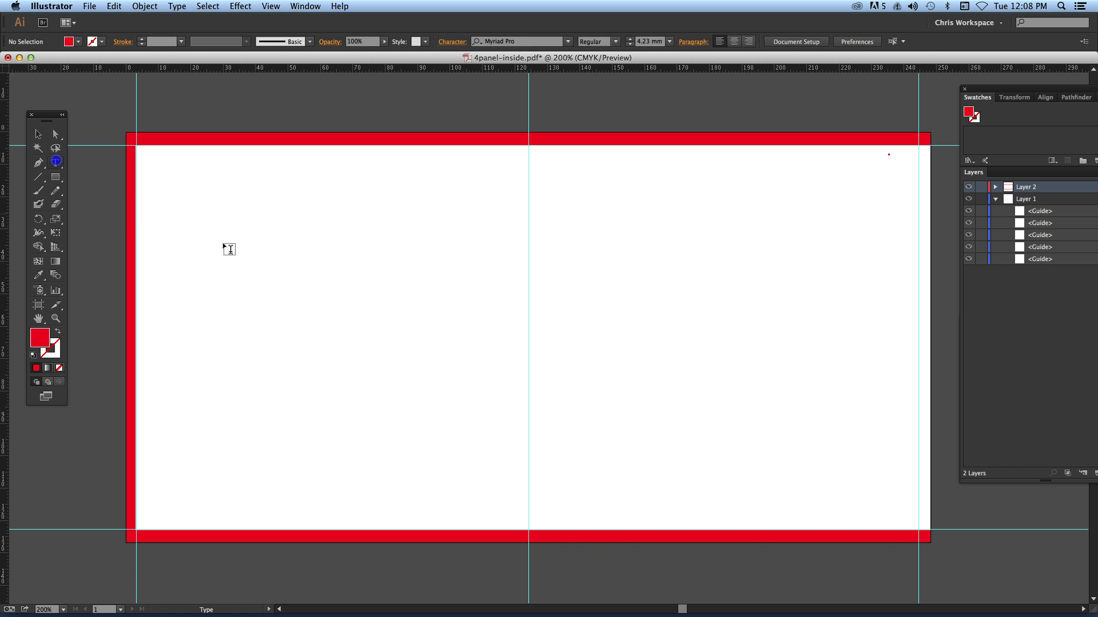
click(254, 191)
text(Bleed)
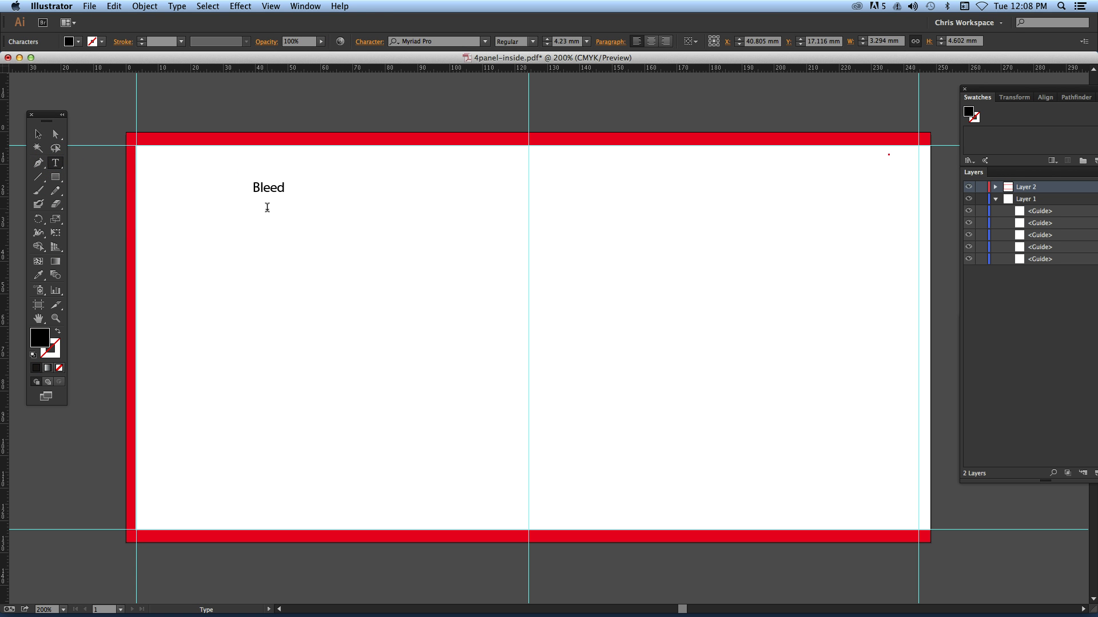
click(214, 201)
click(112, 165)
click(55, 160)
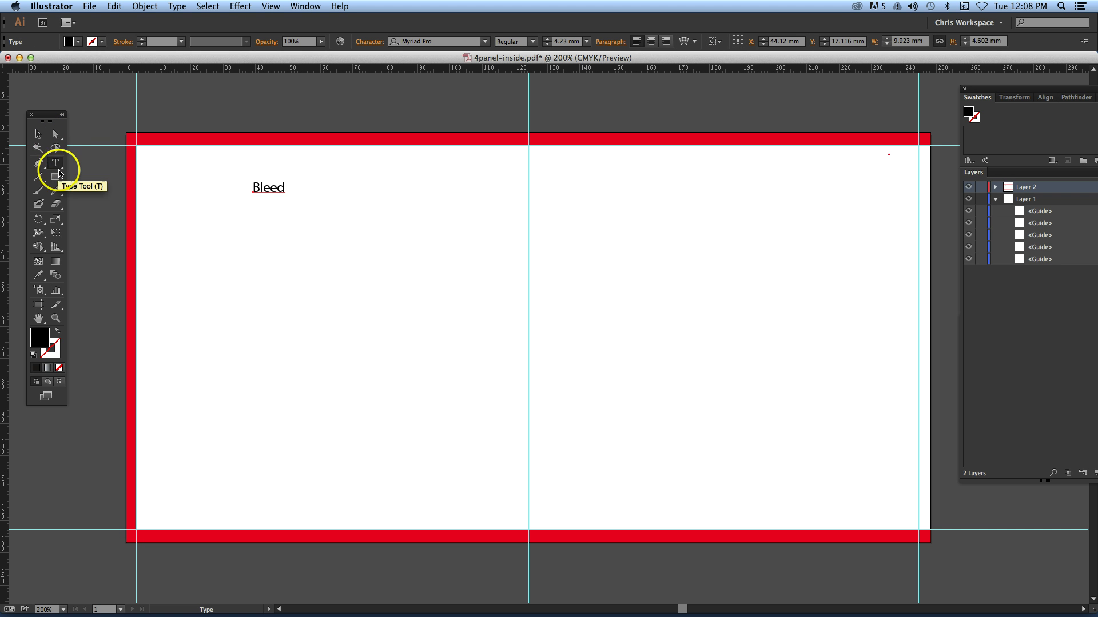
- Recolour the Bleed text to a very light pink and select the label
double_click(277, 187)
click(289, 188)
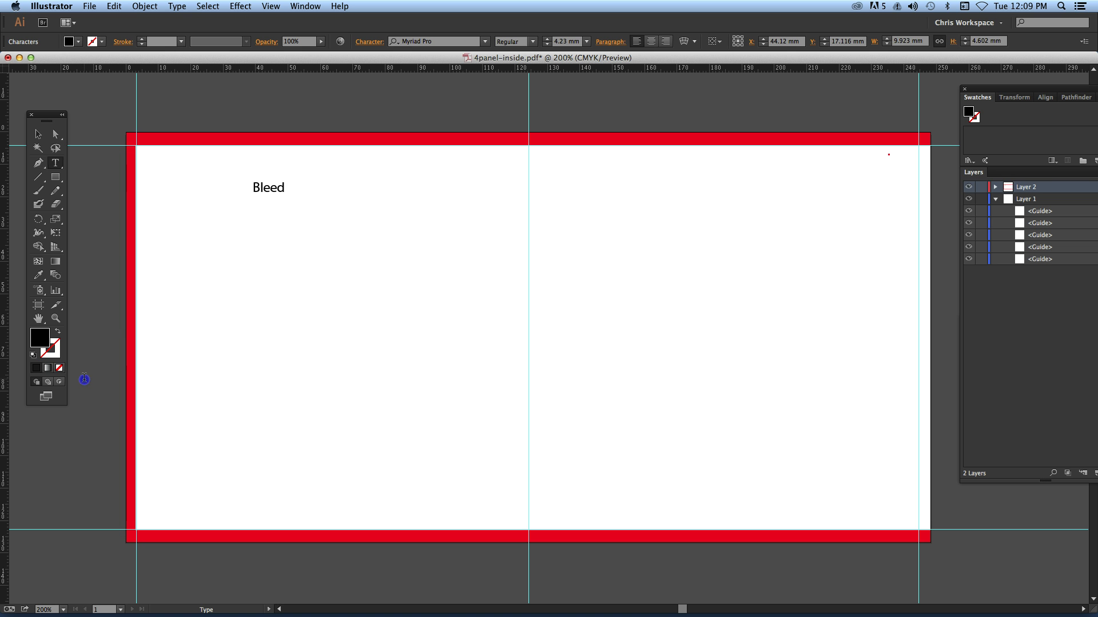
click(253, 185)
drag(253, 186, 328, 188)
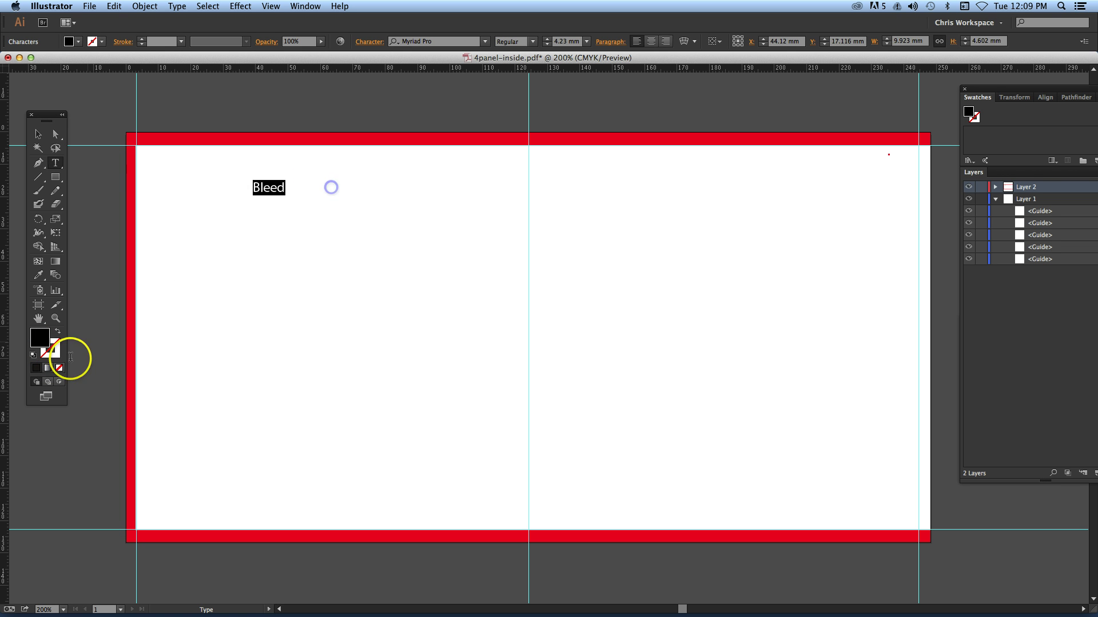
double_click(40, 337)
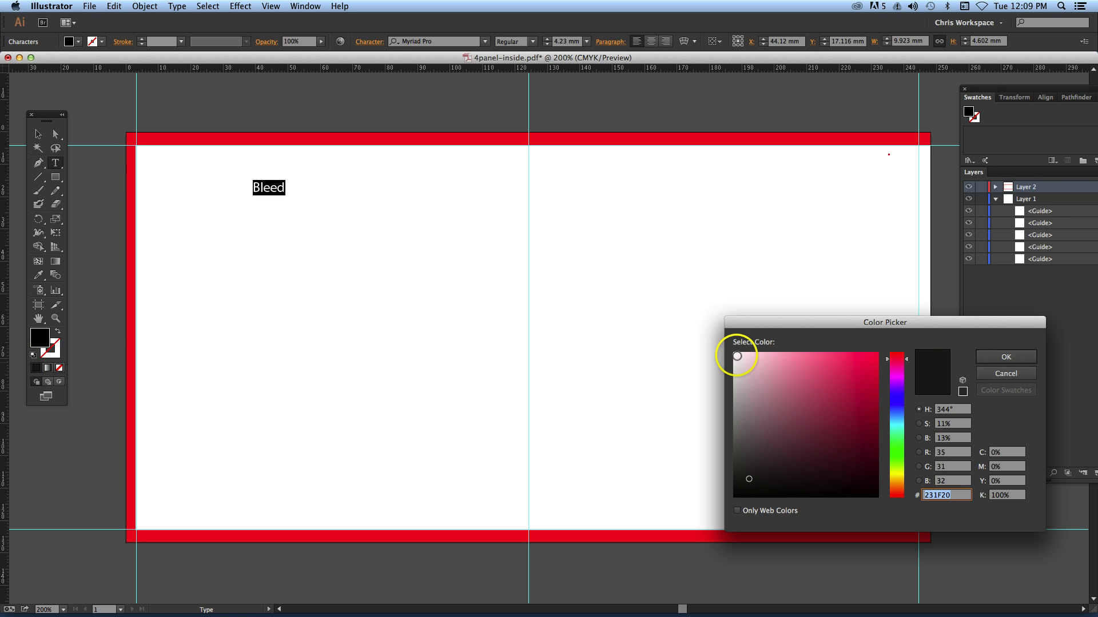
click(738, 356)
click(992, 357)
click(55, 133)
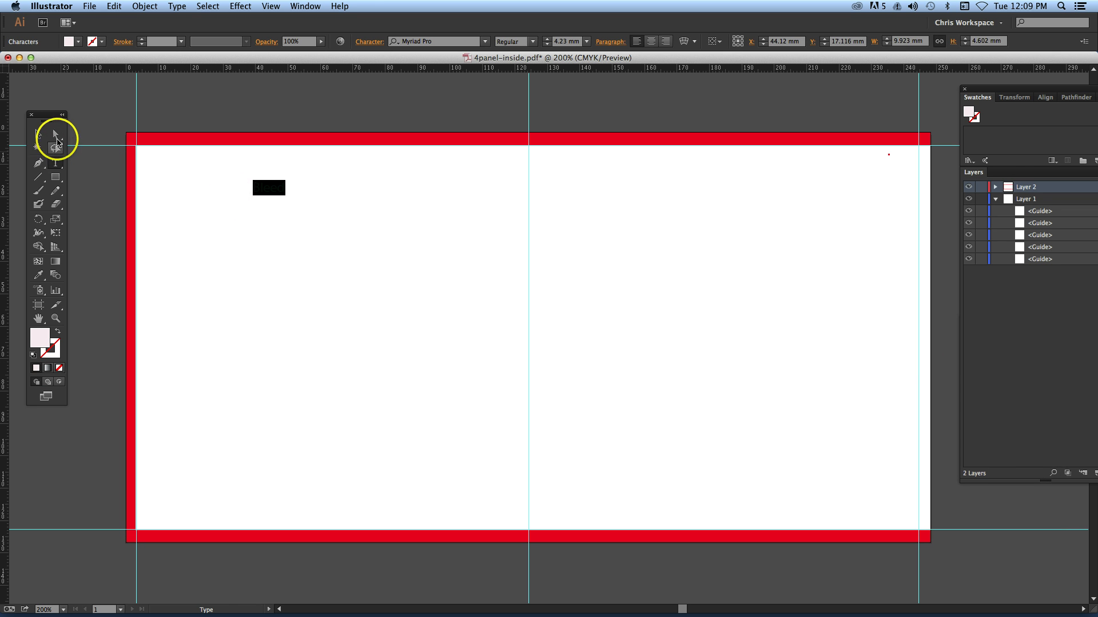
- Resize the Bleed label to 4 mm and copy it to the top-right and bottom bars
click(287, 141)
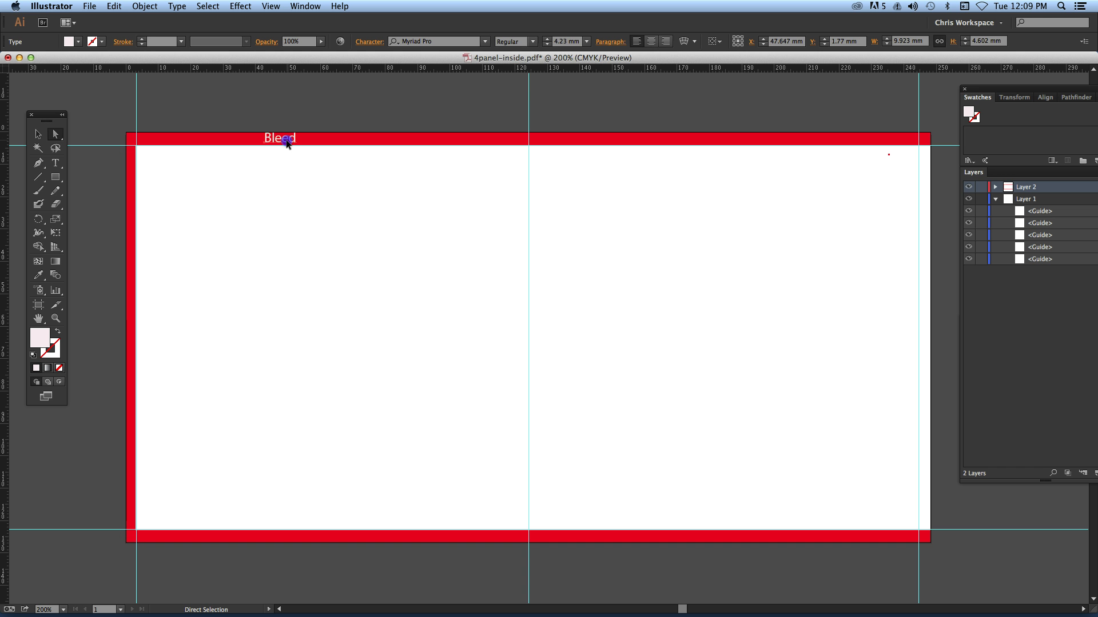
click(547, 45)
text(3)
drag(278, 138, 687, 140)
alt+click(684, 140)
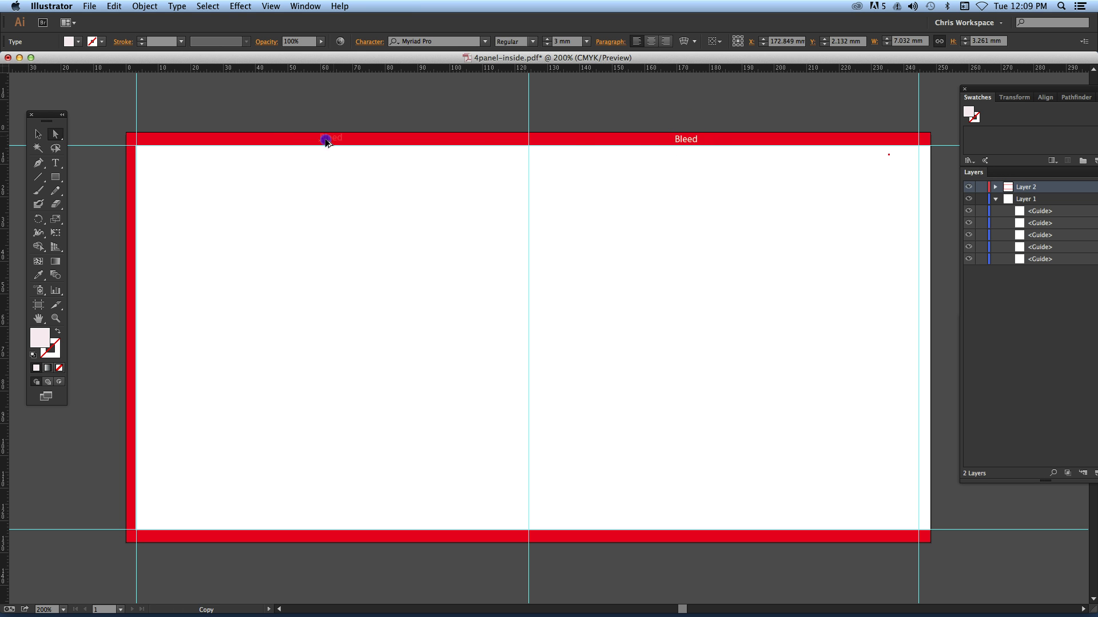
drag(307, 138, 312, 140)
drag(324, 537, 324, 537)
- Select the left red bleed bar as a whole object
click(380, 326)
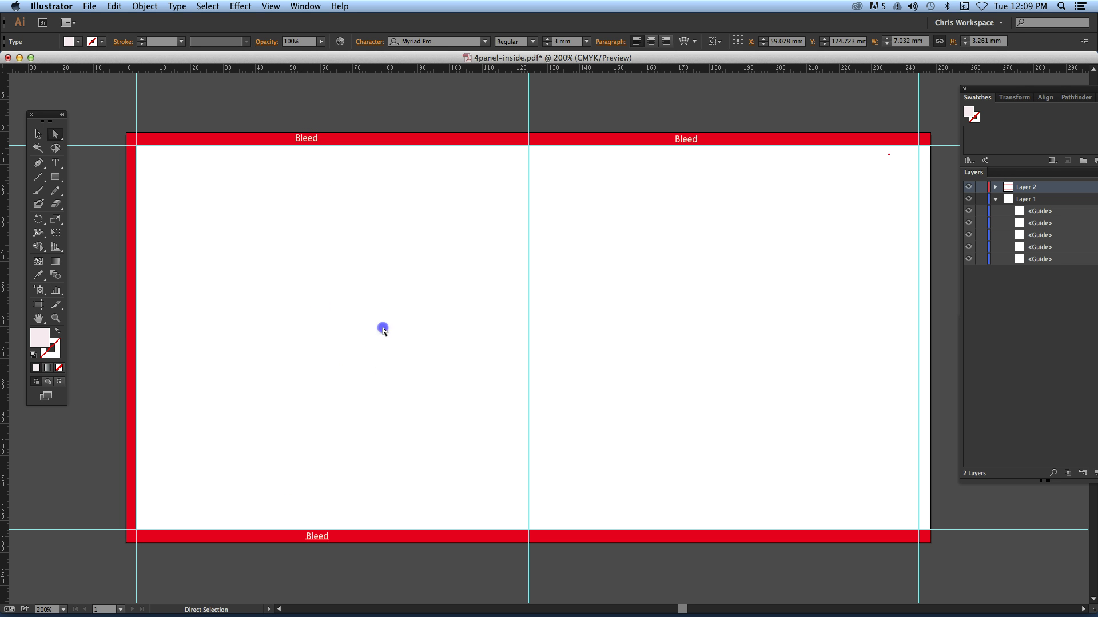
click(132, 342)
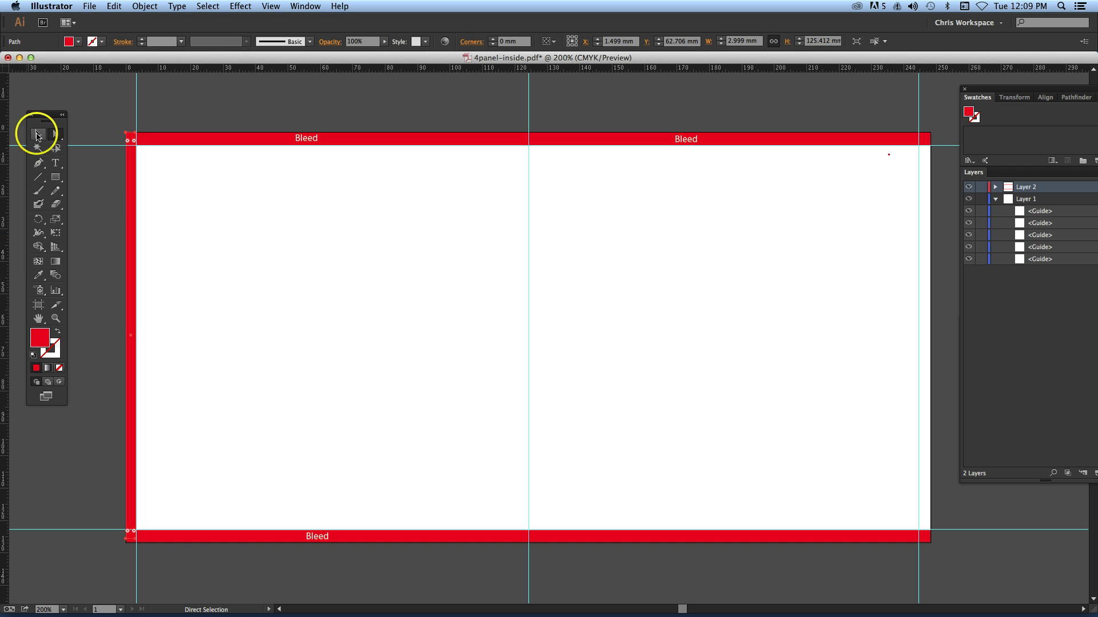
click(37, 134)
drag(138, 335, 138, 337)
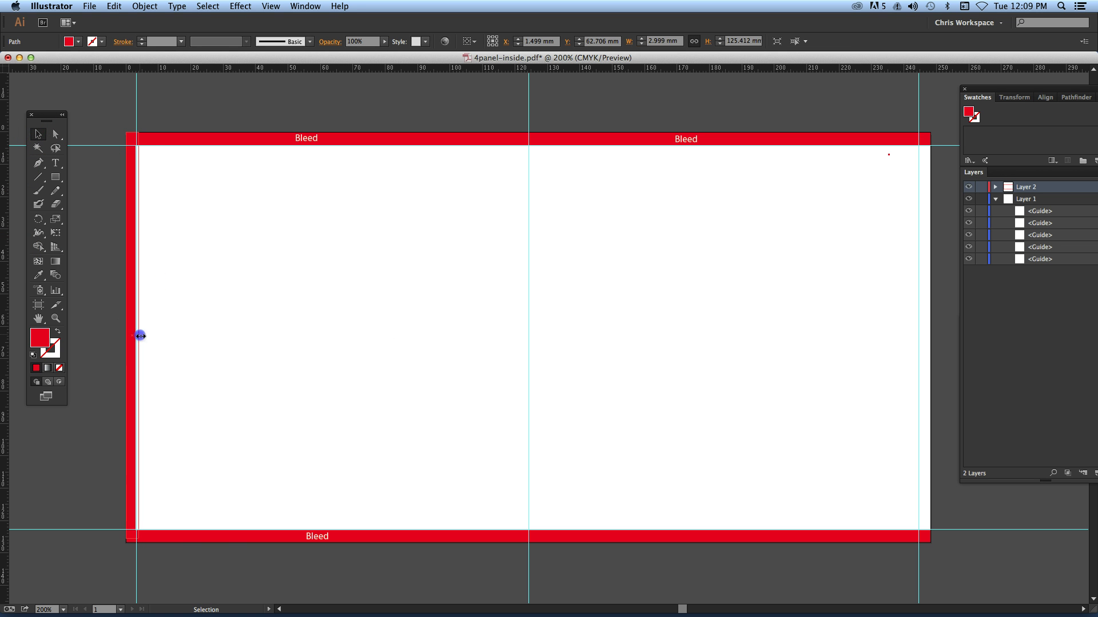
- Alt-drag a copy of the left red bleed bar onto the artboard's right edge
click(132, 321)
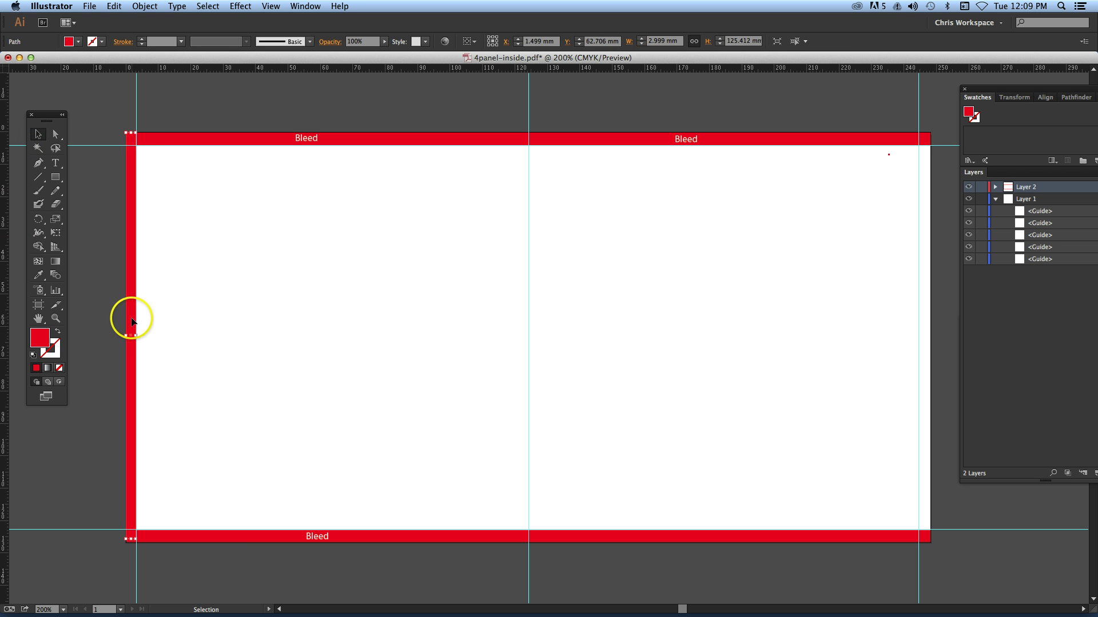
click(658, 338)
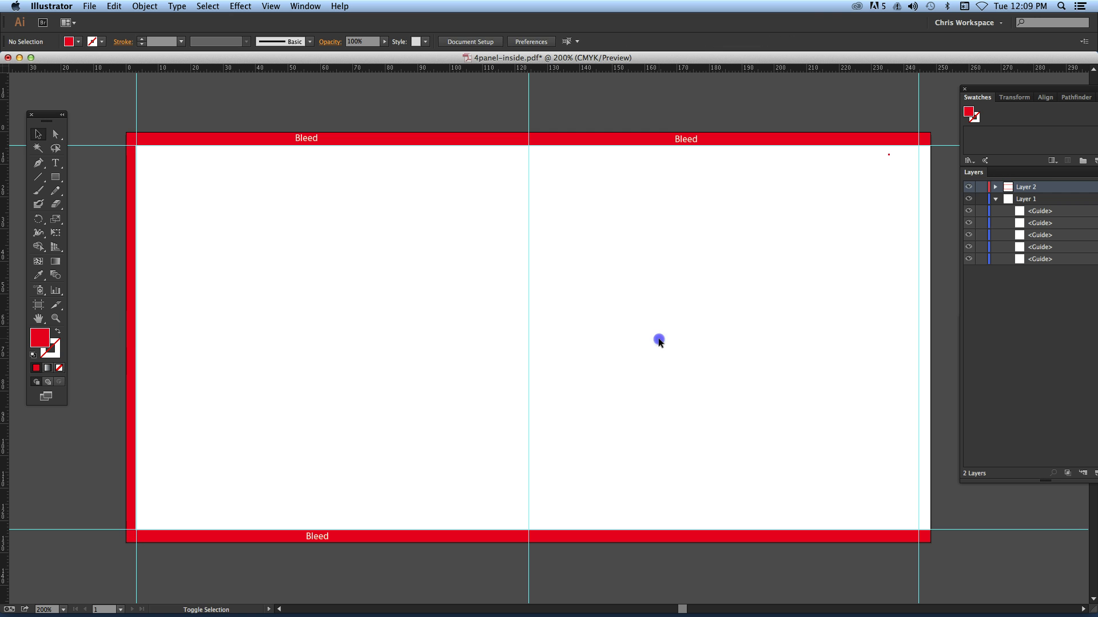
click(132, 327)
mouse_move(129, 327)
mouse_down()
mouse_move(901, 337)
mouse_move(922, 327)
mouse_move(936, 339)
mouse_up()
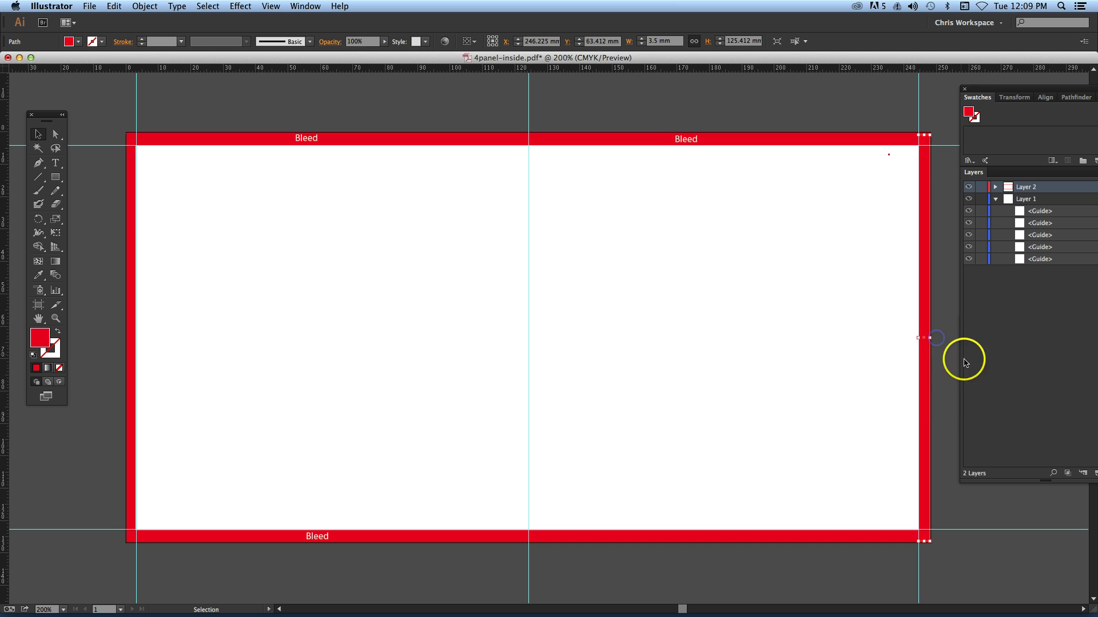
click(490, 310)
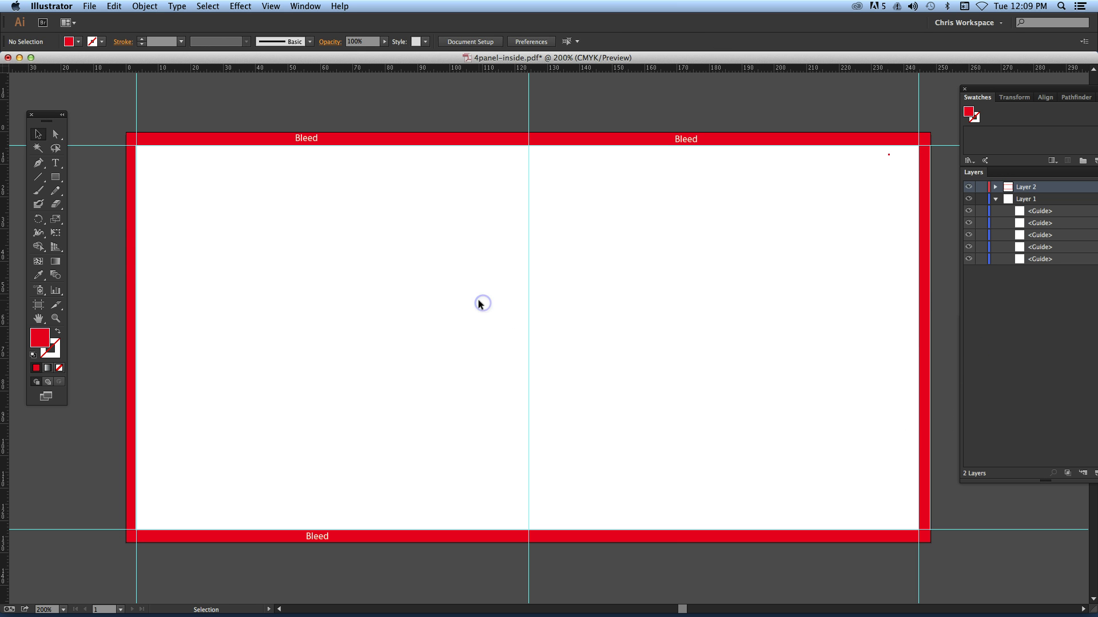
click(133, 247)
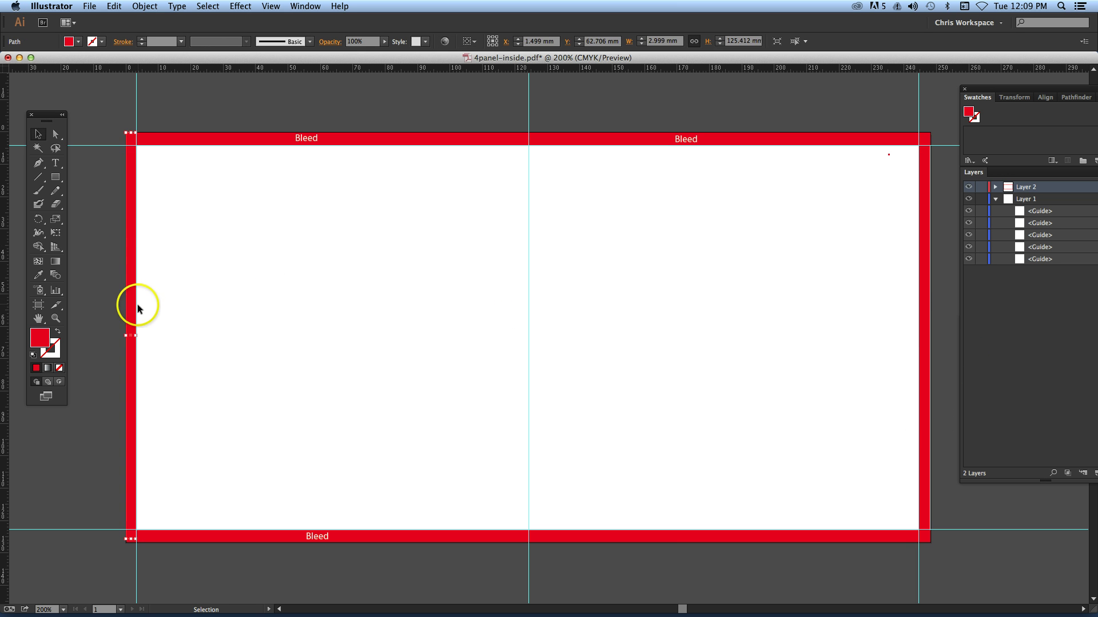
click(187, 295)
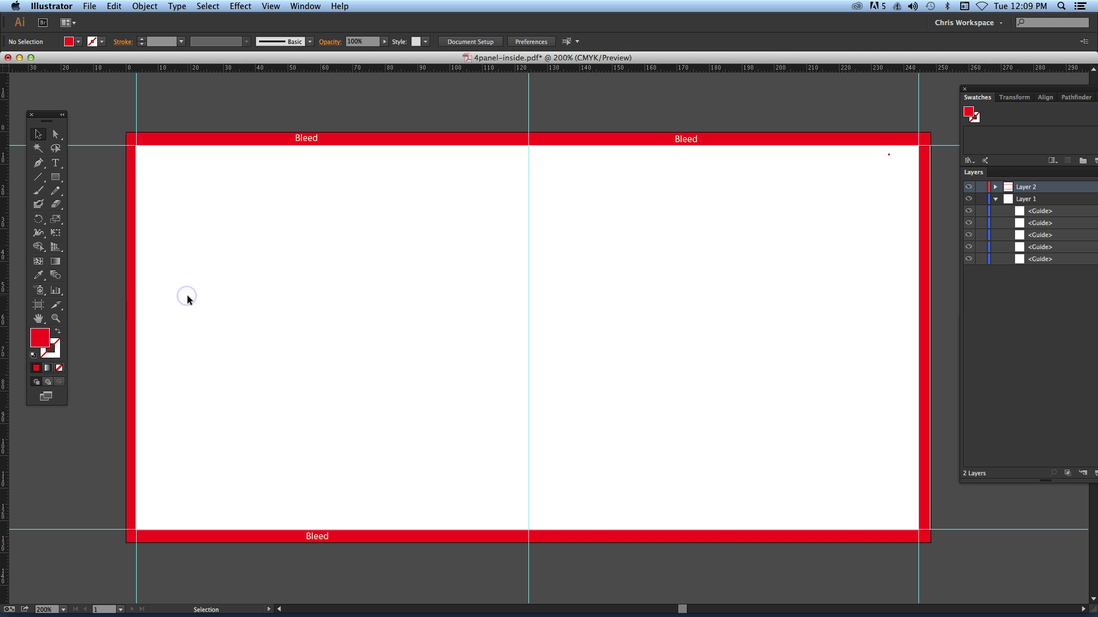
- Select the Rectangle tool, briefly checking the rectangle size settings
click(56, 179)
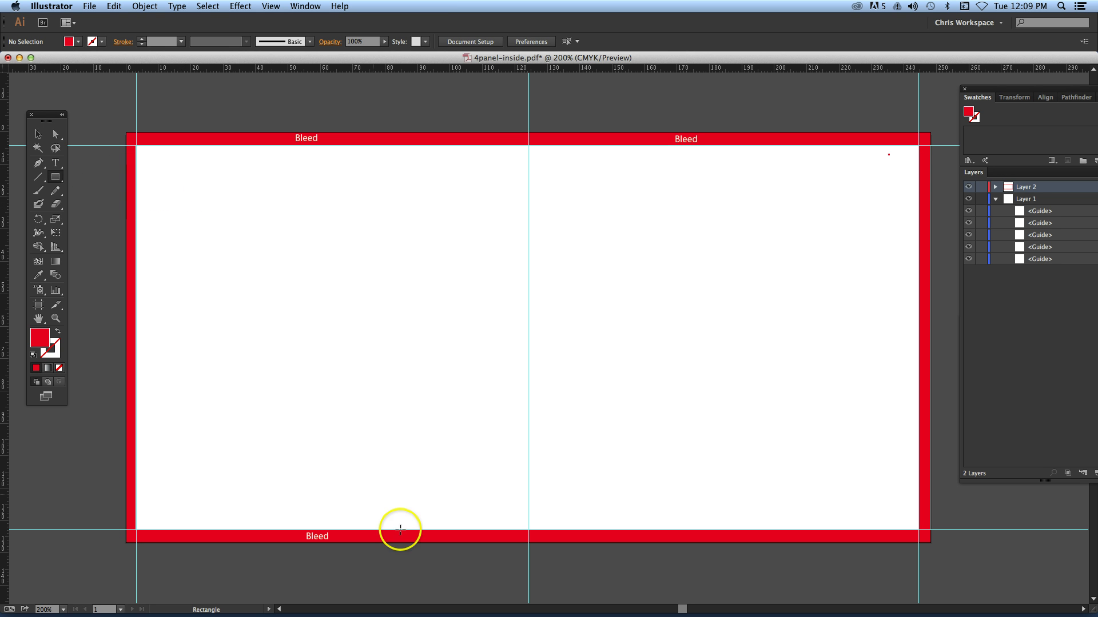
click(56, 179)
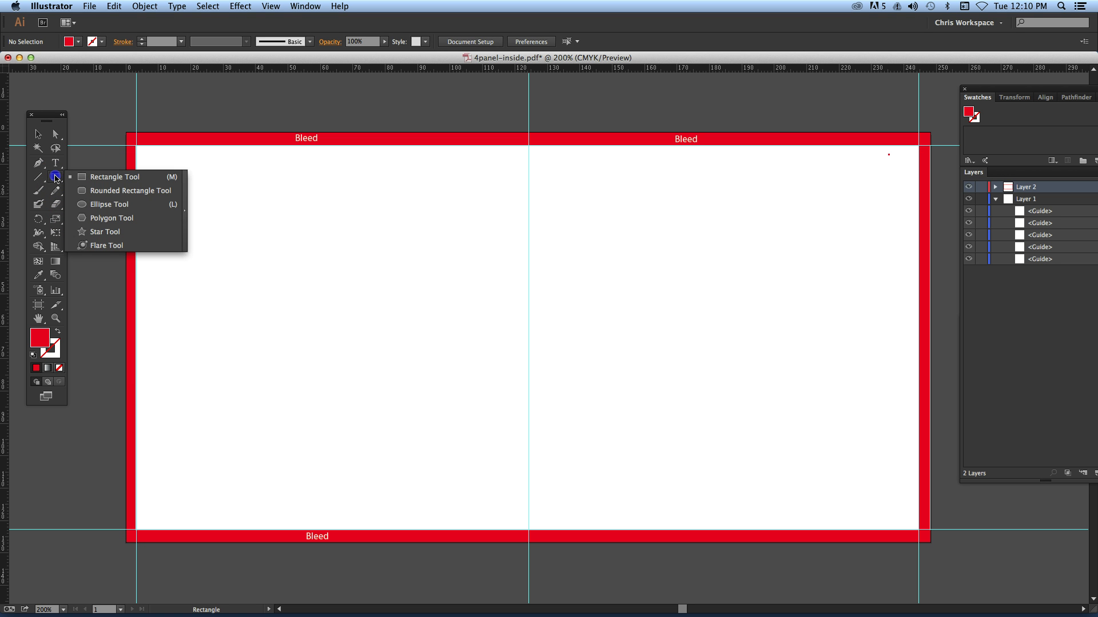
click(86, 304)
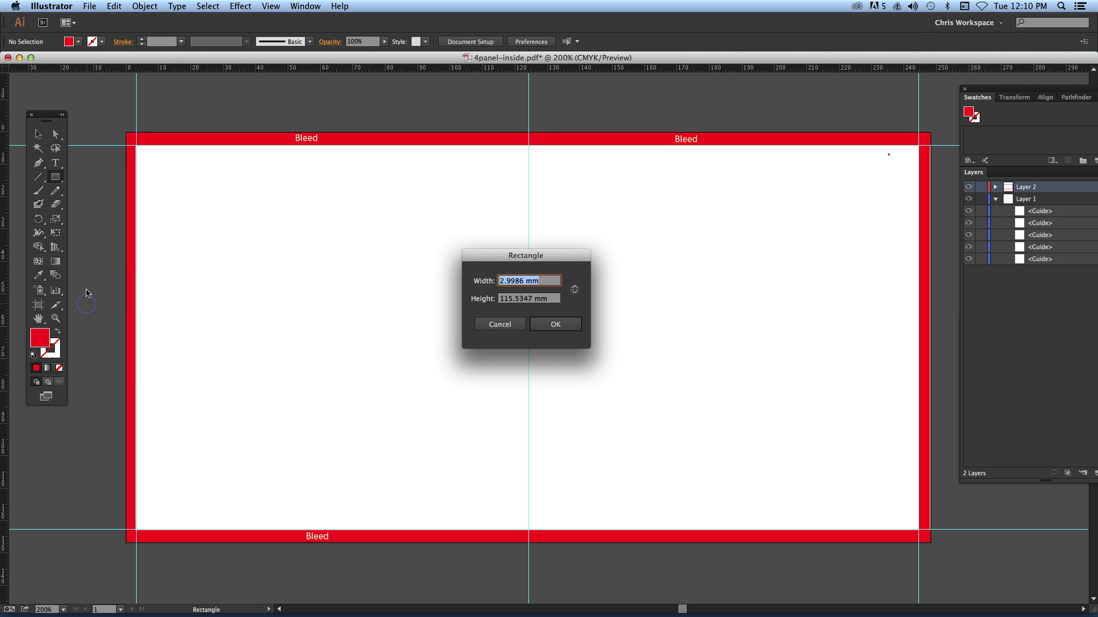
click(507, 321)
click(57, 177)
- Set the fill to None and the stroke to blue 1700FF at 0.353 mm
click(36, 346)
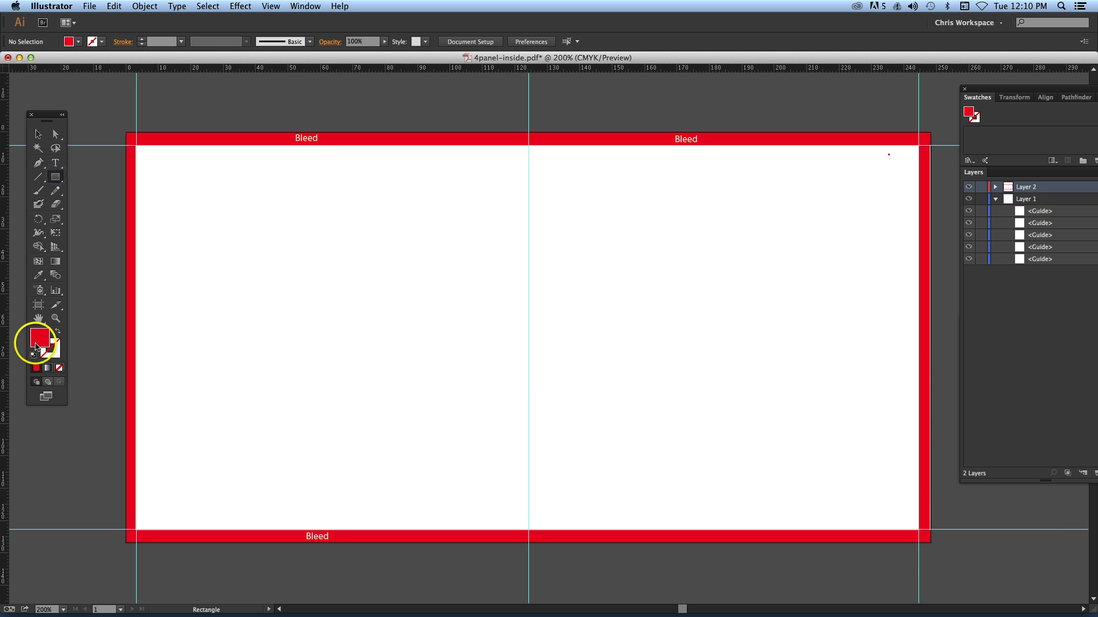
double_click(41, 343)
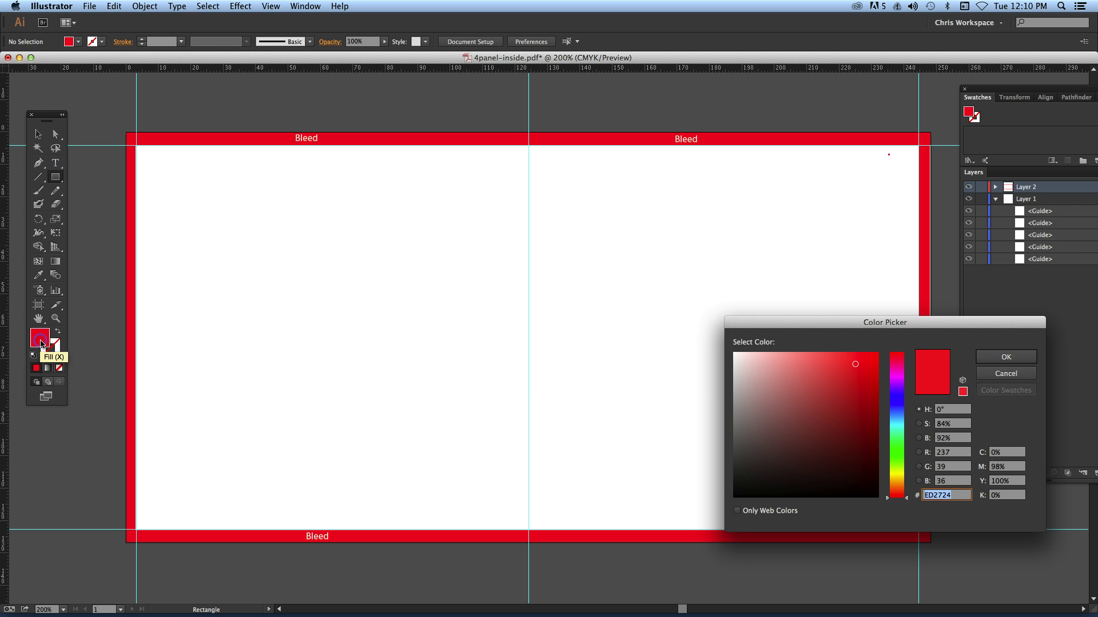
click(1024, 373)
scroll(330, 343, left, 2)
key(slash)
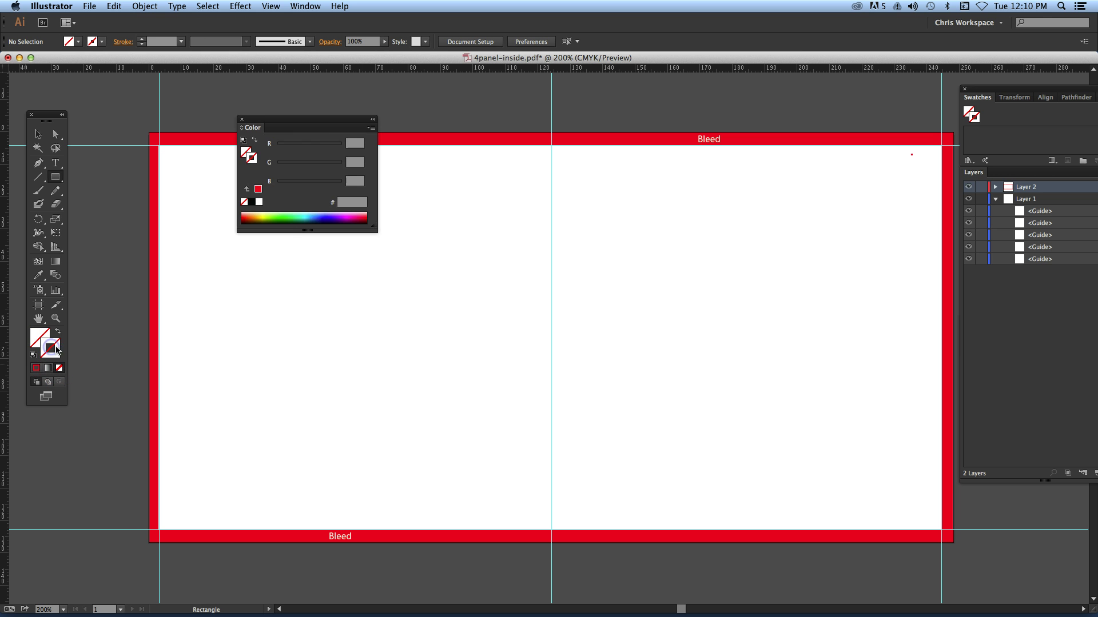
click(330, 212)
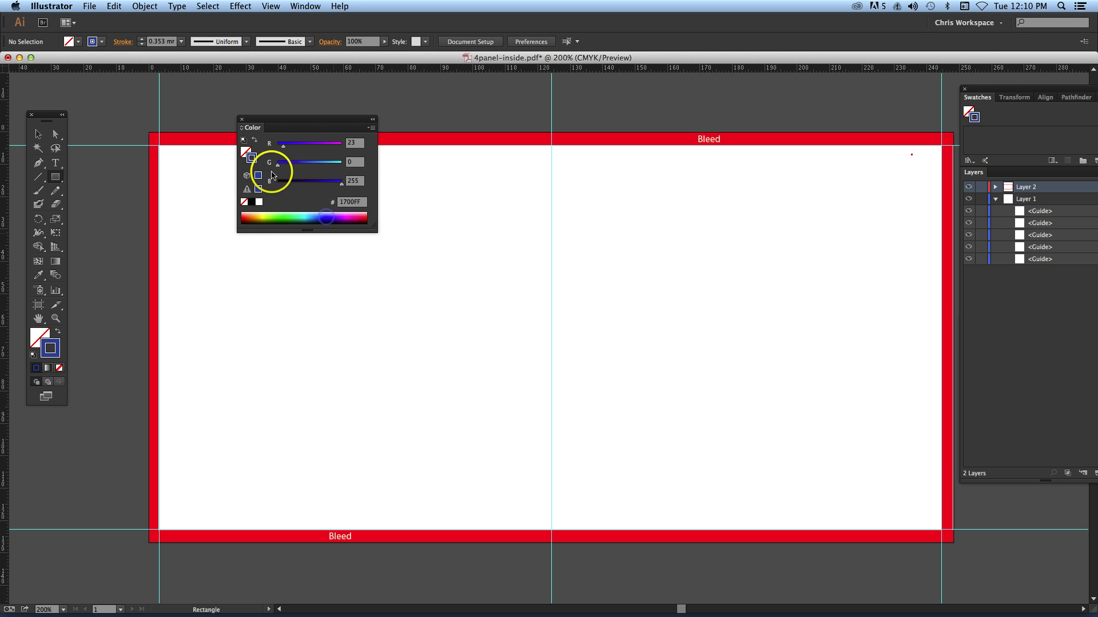
click(241, 119)
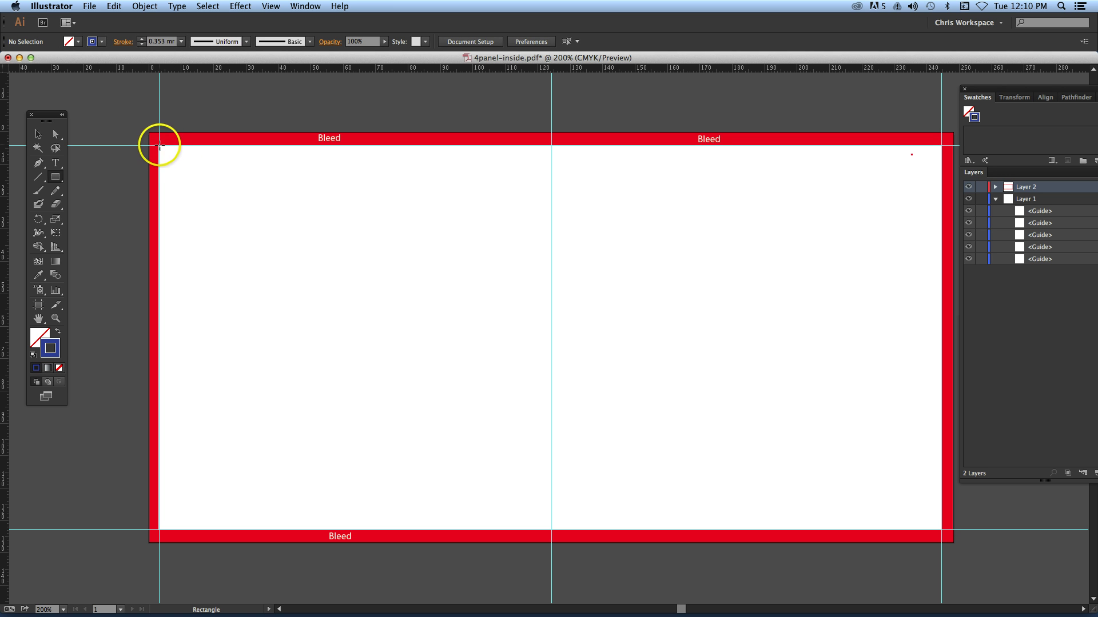
- Draw the 1 mm blue trim rectangle between the guides, align its bottom, then select everything
drag(159, 145, 942, 533)
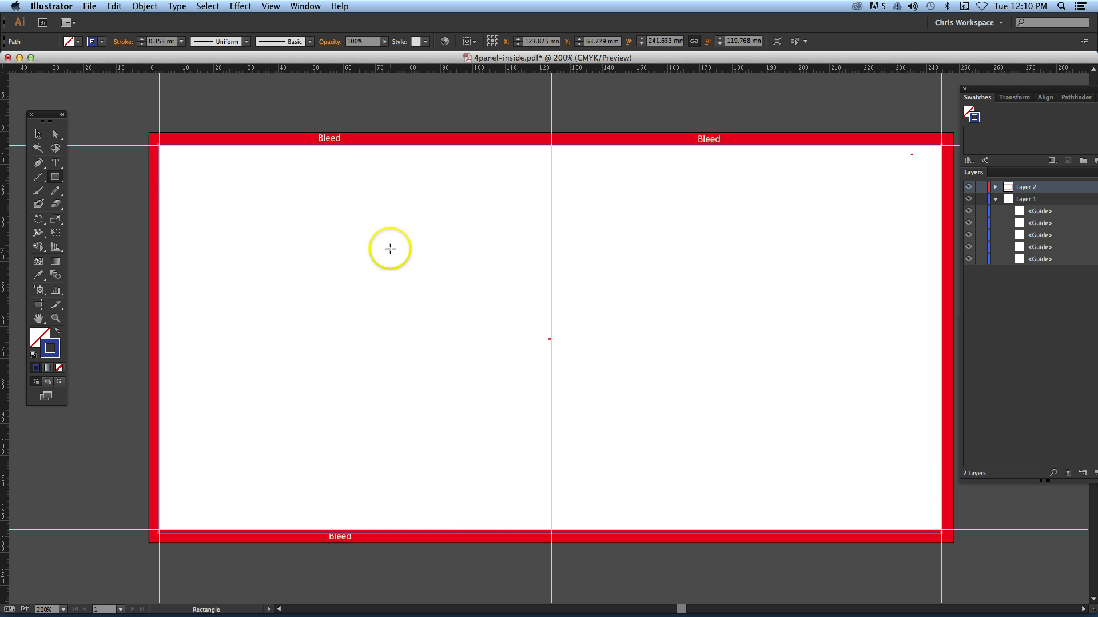
click(141, 38)
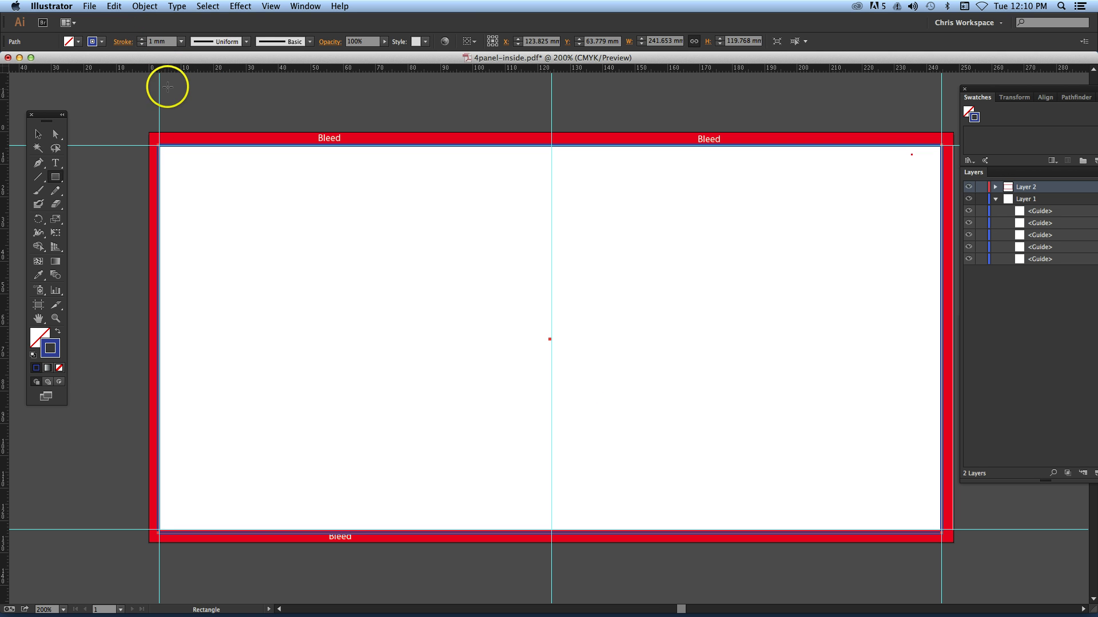
click(55, 133)
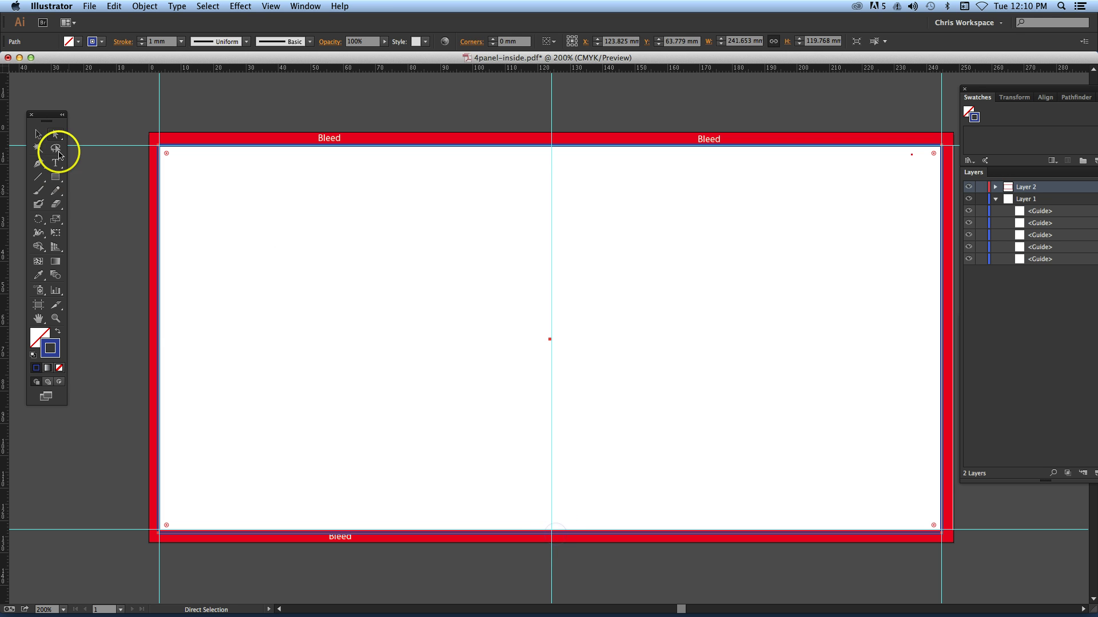
click(38, 133)
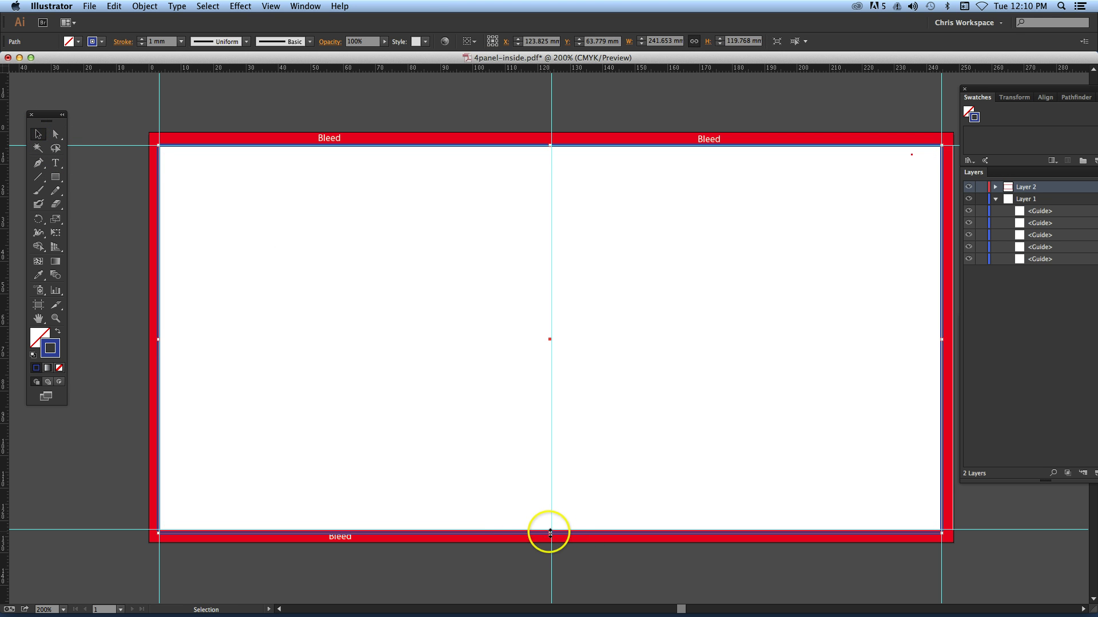
drag(550, 532, 550, 529)
click(608, 513)
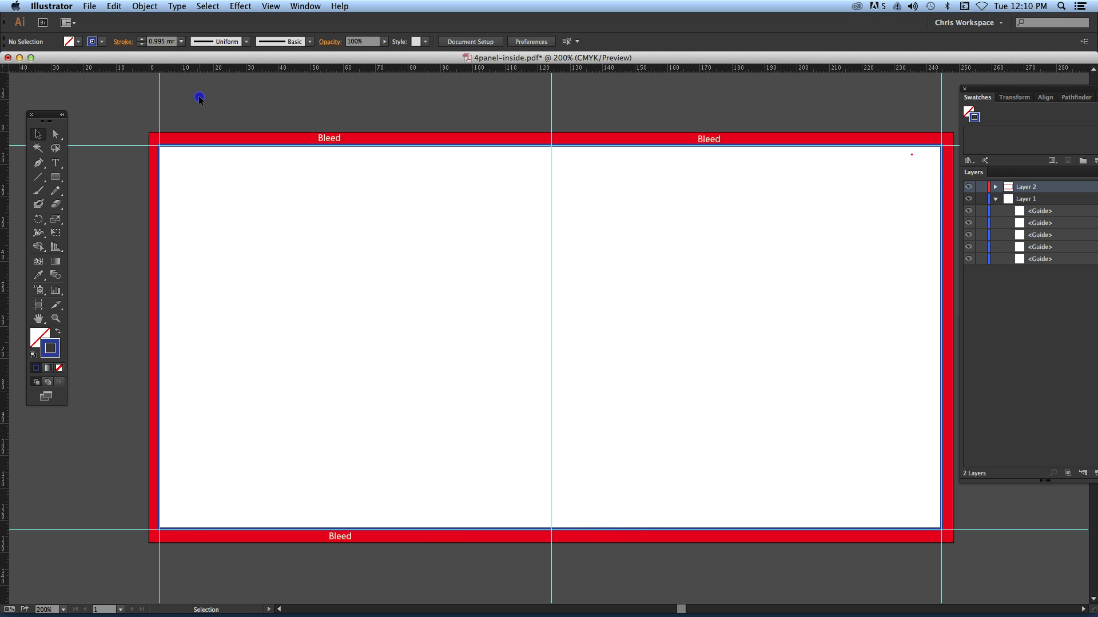
drag(199, 98, 918, 578)
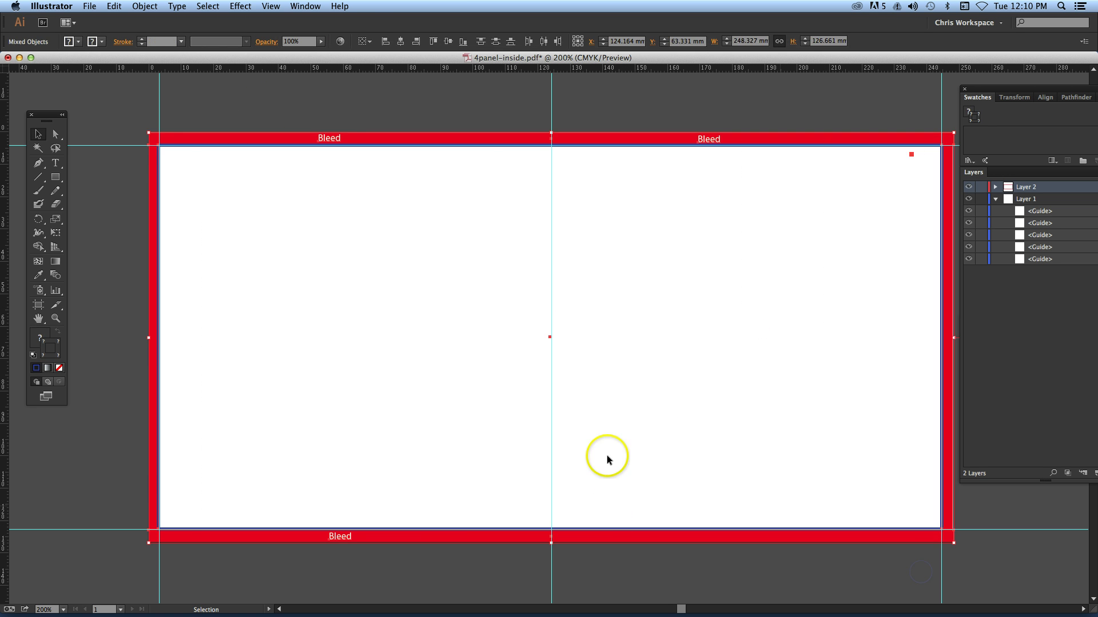
- Group the selected bleed bars, Bleed labels and trim rectangle
right_click(462, 143)
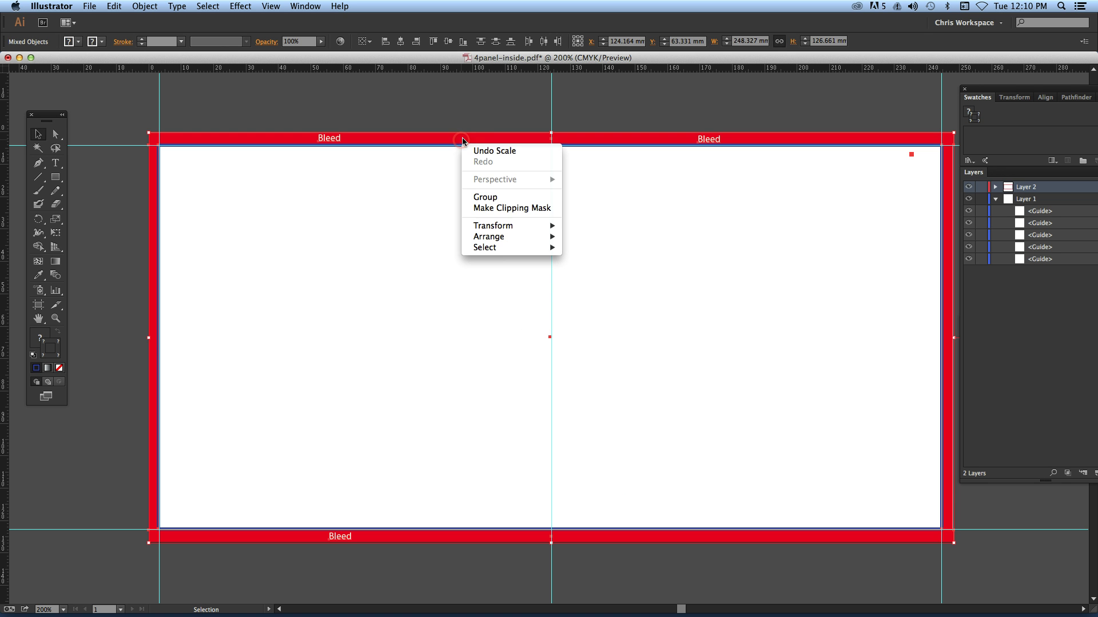
click(512, 198)
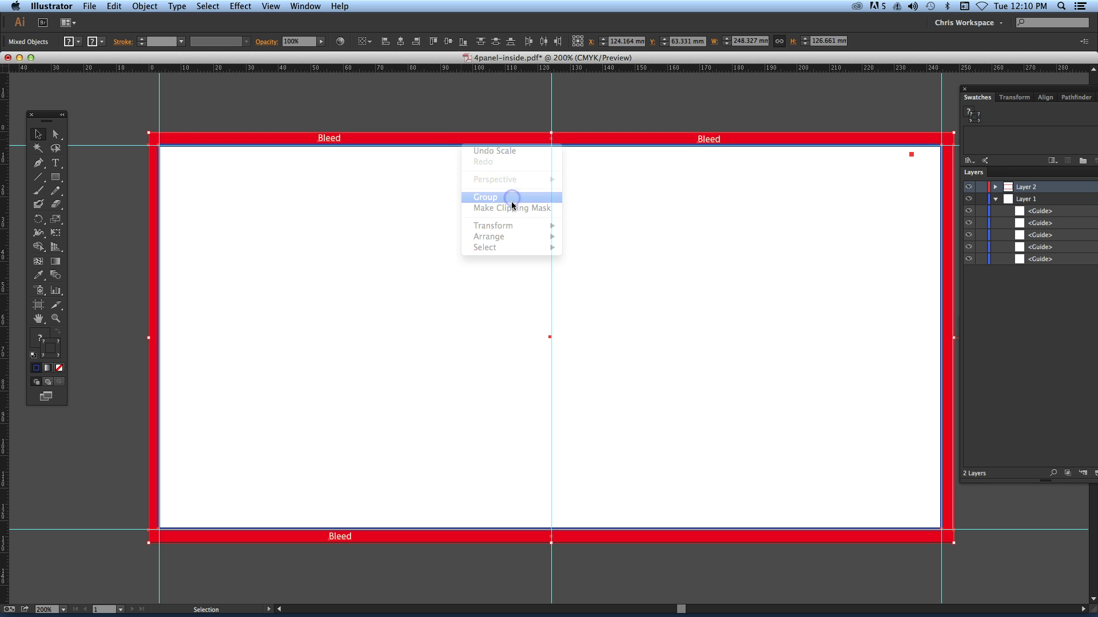
click(482, 119)
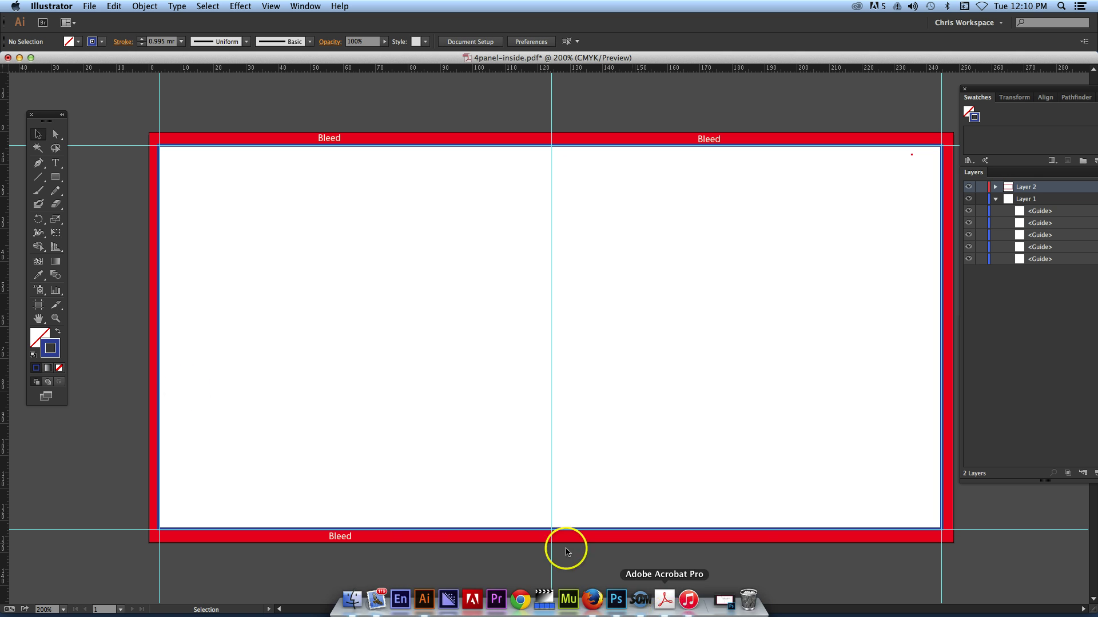
- Inspect the top bleed bar's fill colour, then select all artwork with Cmd+A
click(38, 178)
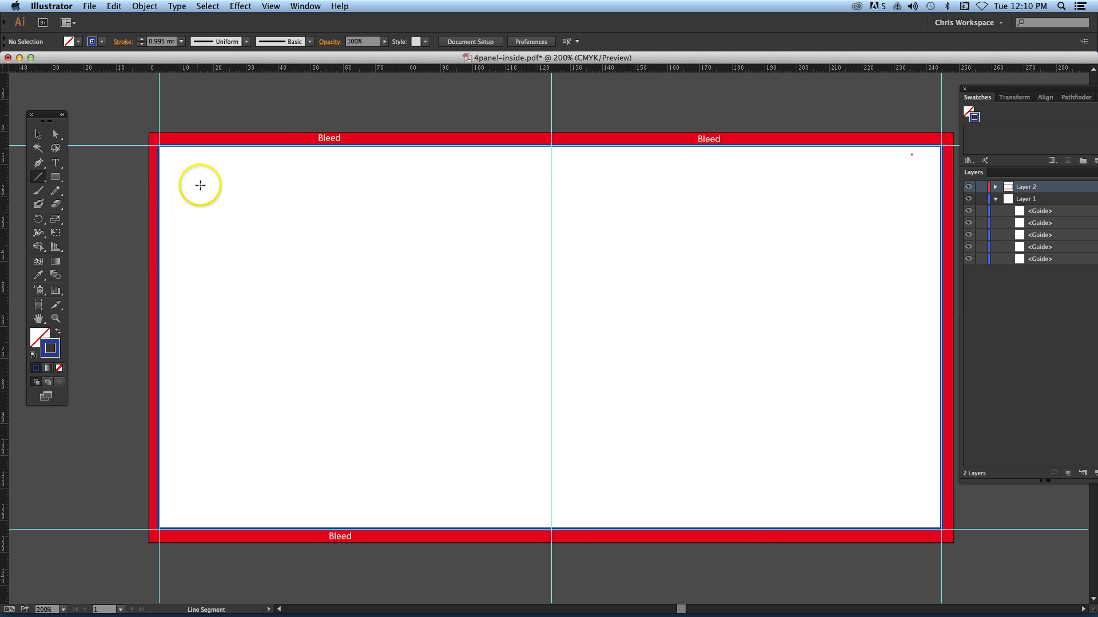
click(56, 162)
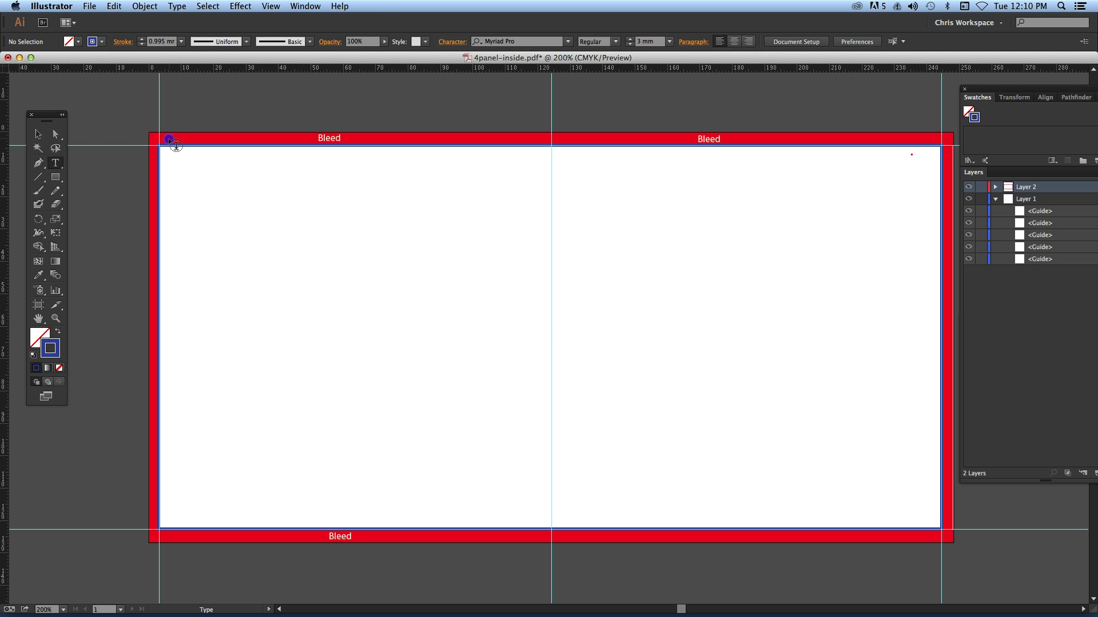
click(56, 133)
click(192, 139)
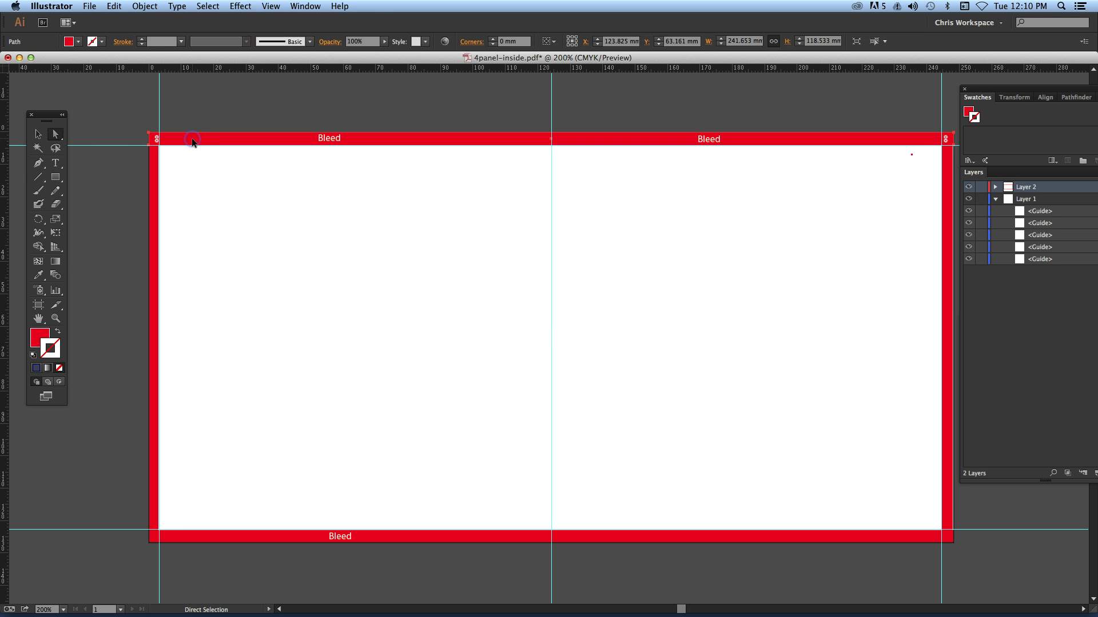
click(40, 339)
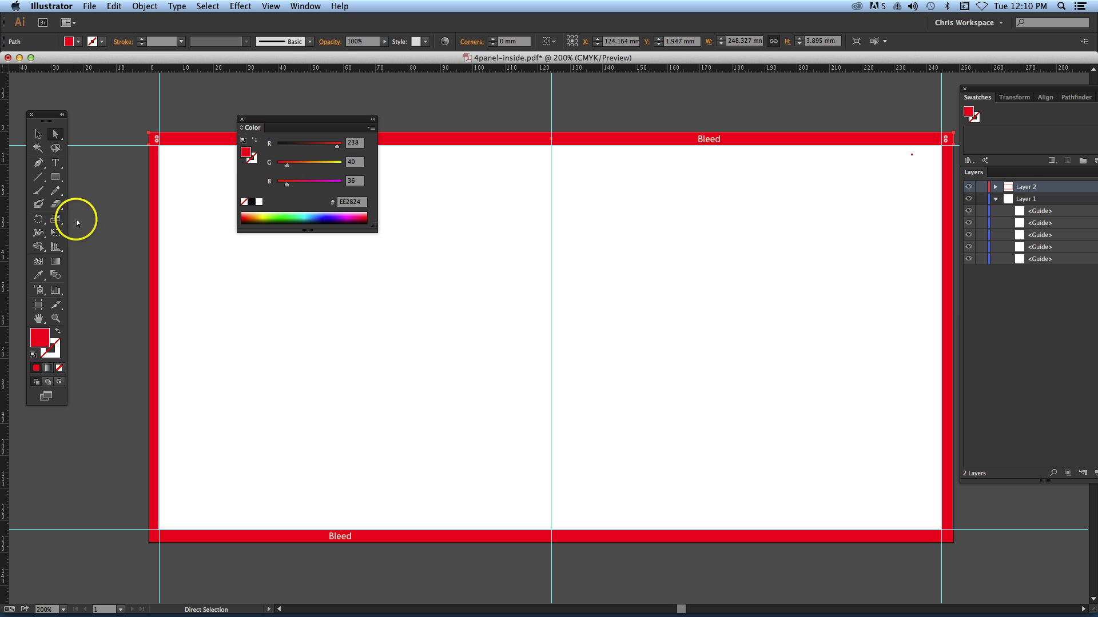
click(241, 119)
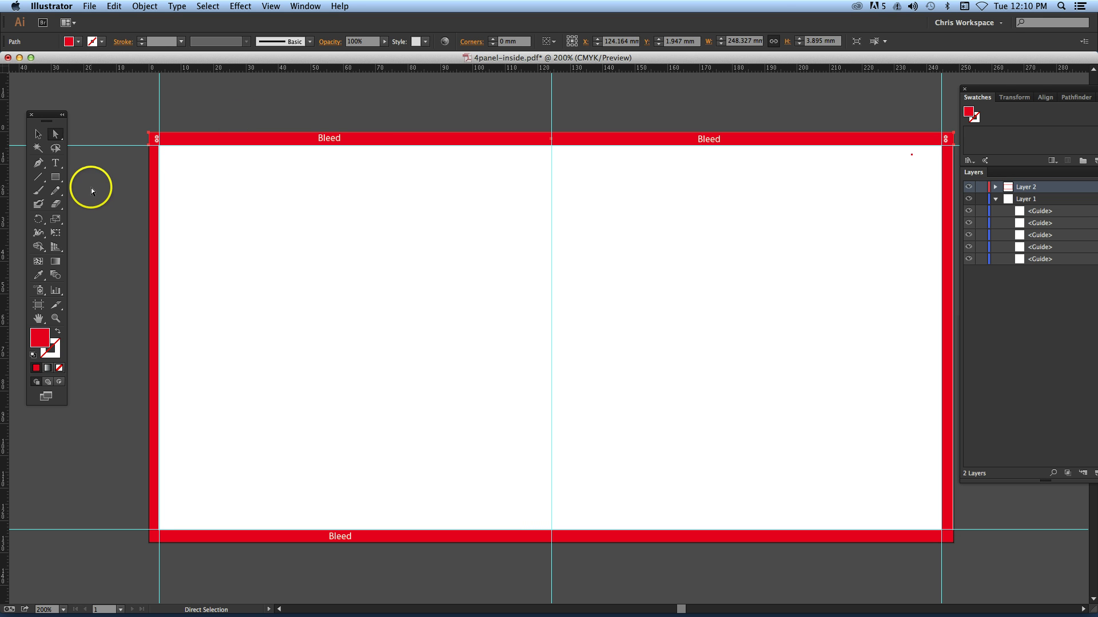
click(157, 216)
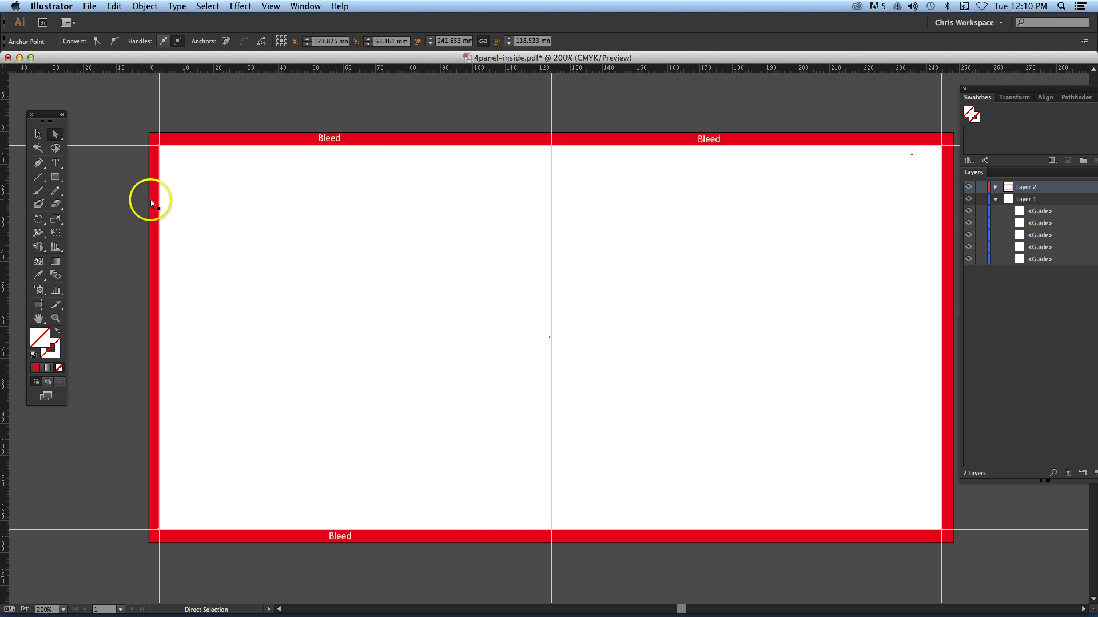
key(super+a)
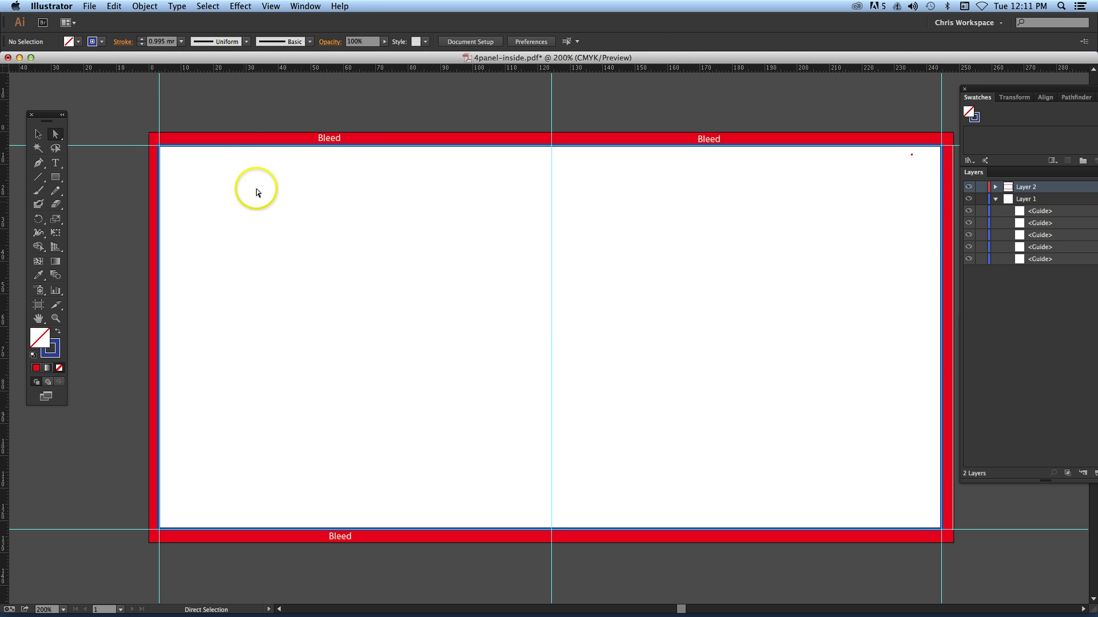
- Draw a 118.71 mm vertical blue fold line down the centre guide
click(270, 146)
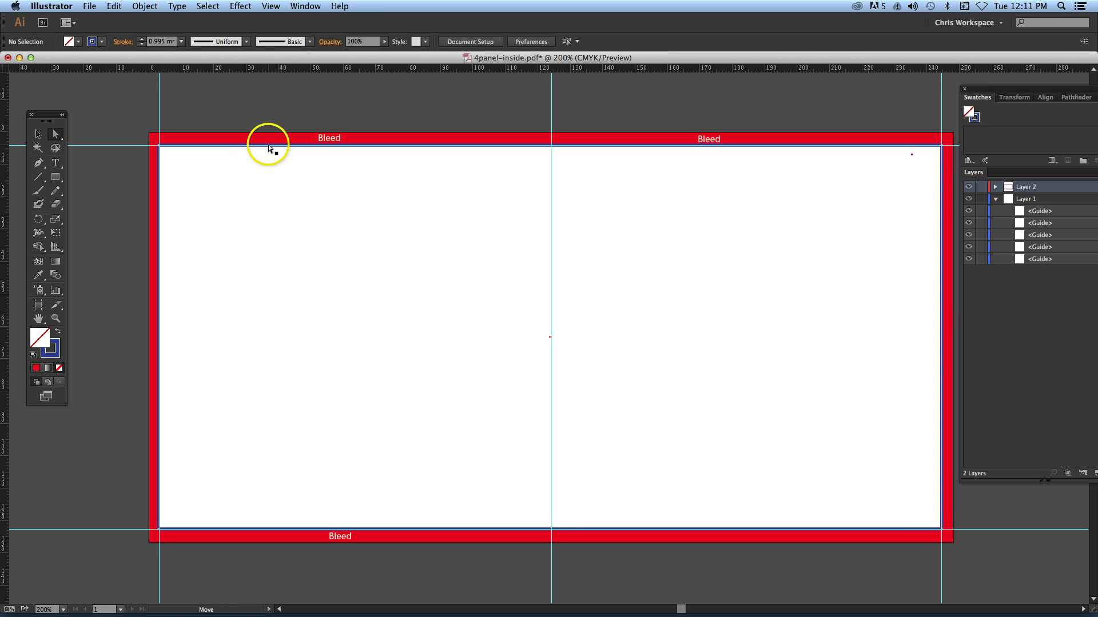
click(45, 178)
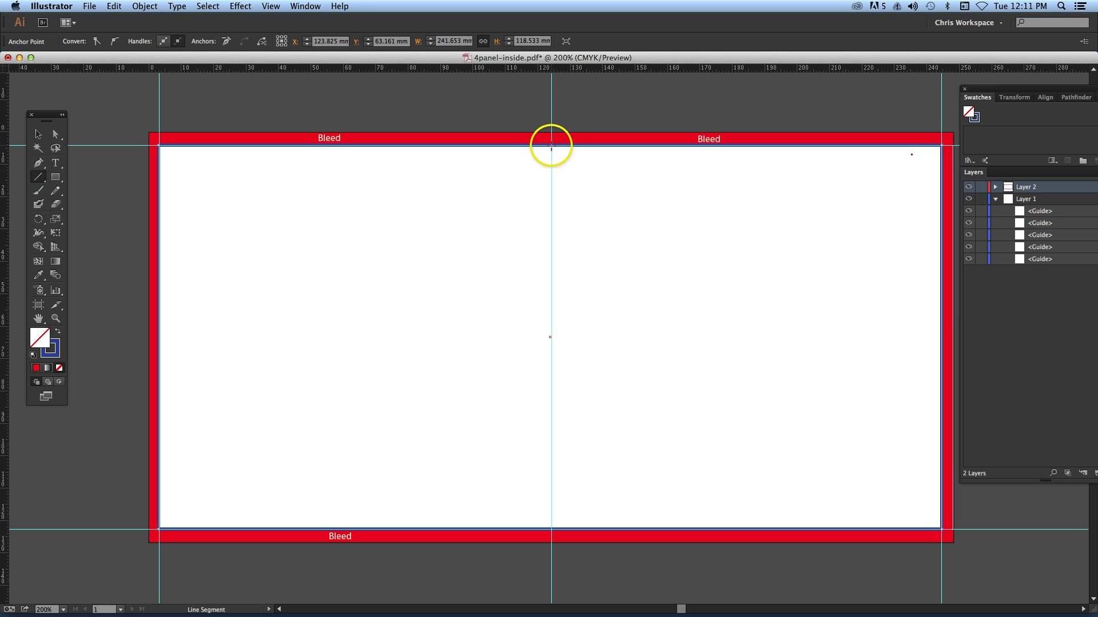
drag(551, 147, 550, 457)
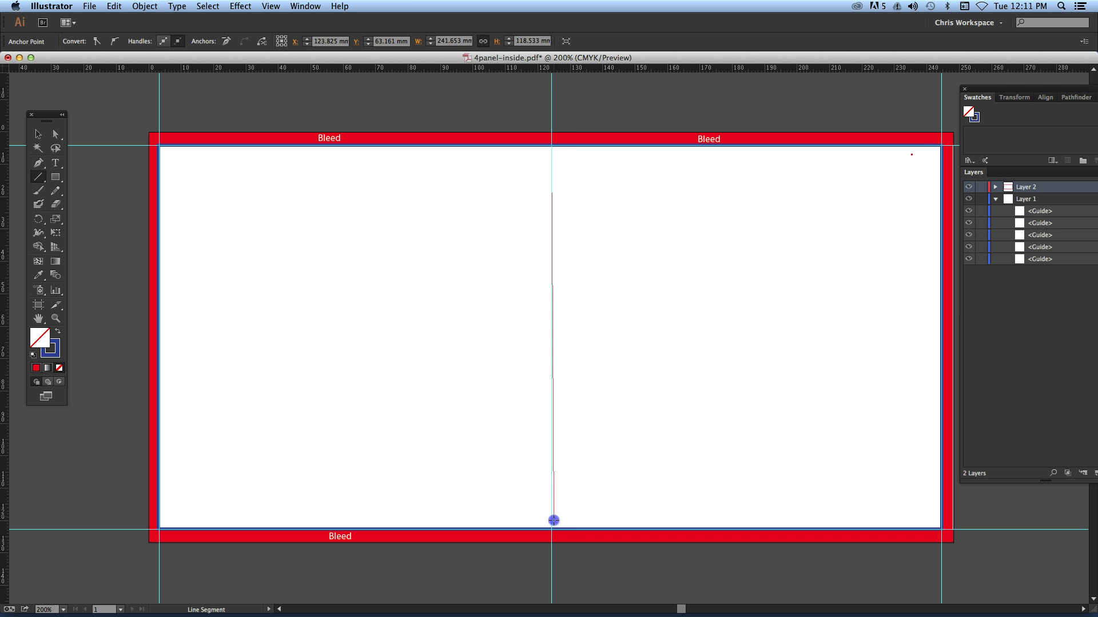
drag(553, 520, 552, 530)
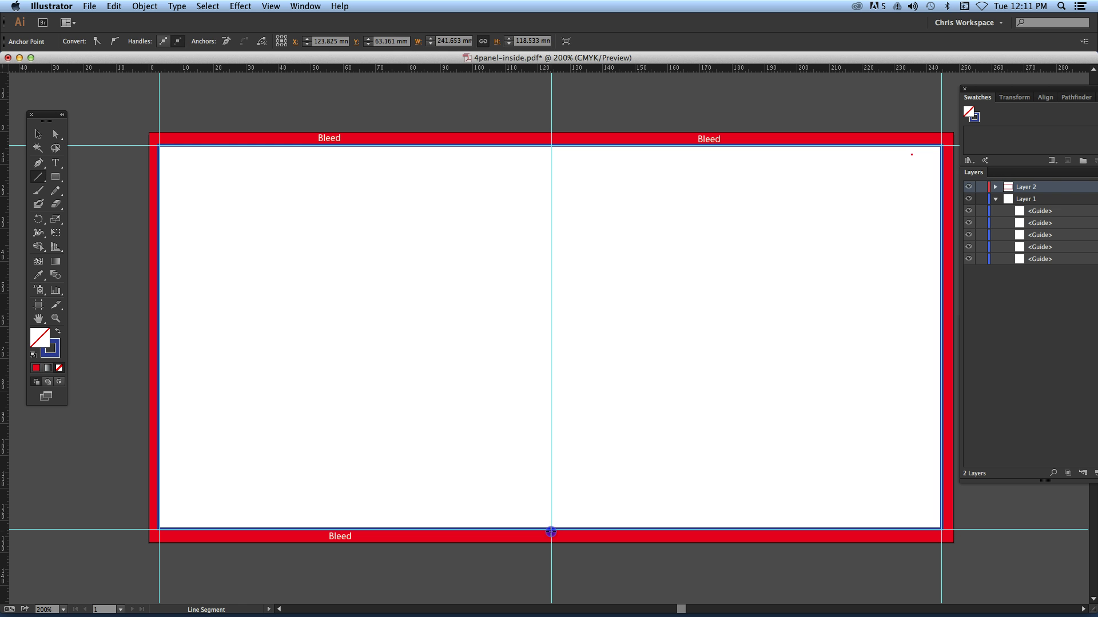
click(551, 531)
click(553, 332)
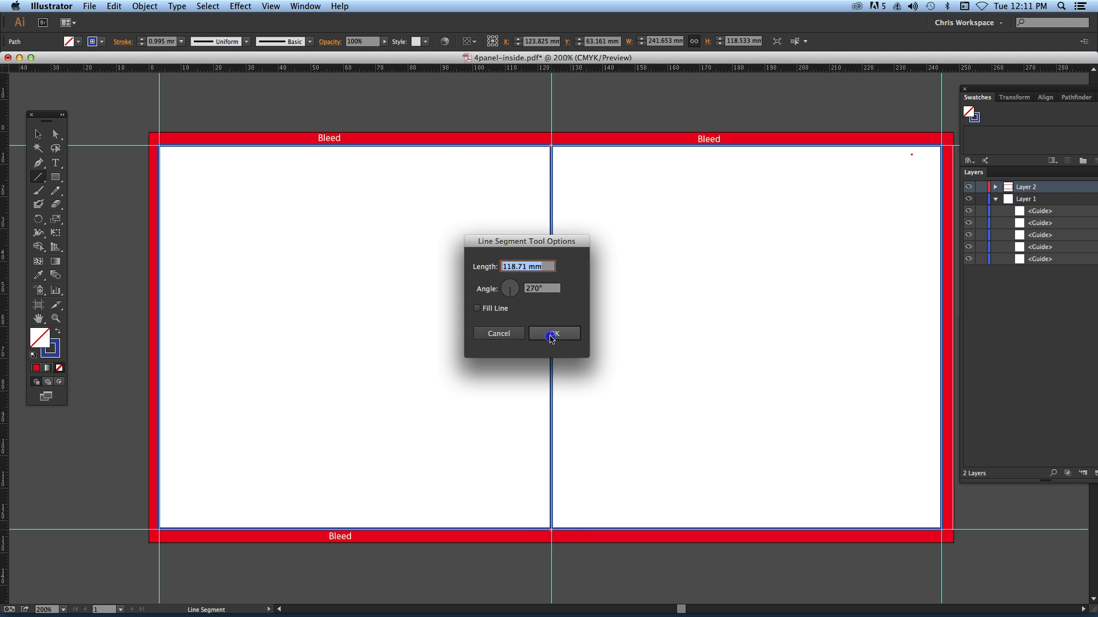
- Marquee-select the bleed, trim and fold artwork and group it
click(55, 134)
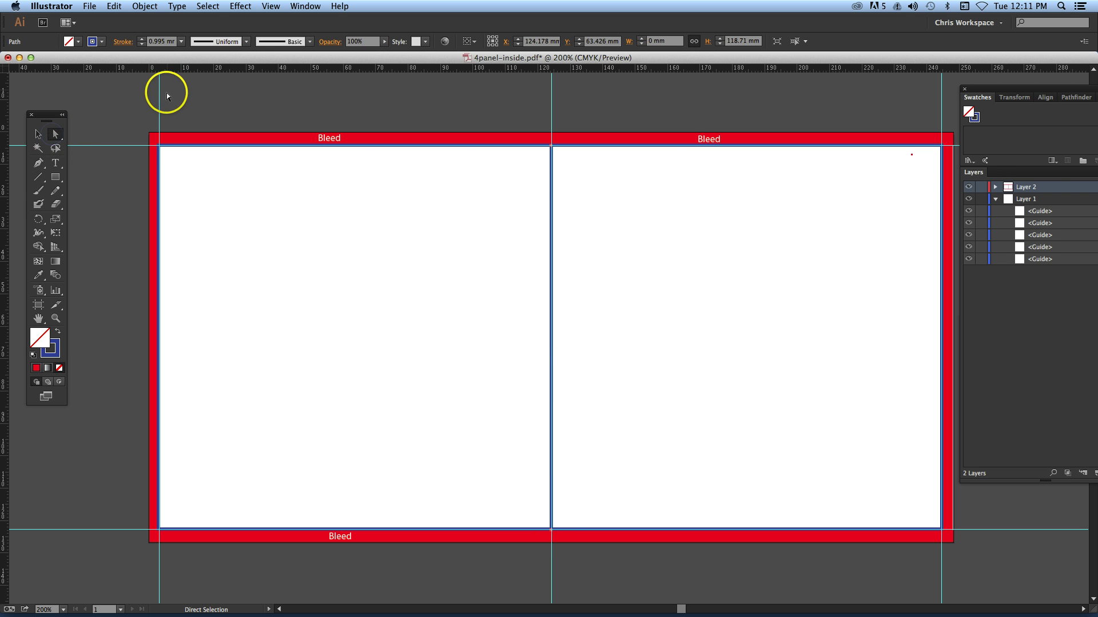
mouse_move(165, 93)
mouse_down()
mouse_move(698, 509)
mouse_move(808, 524)
mouse_up()
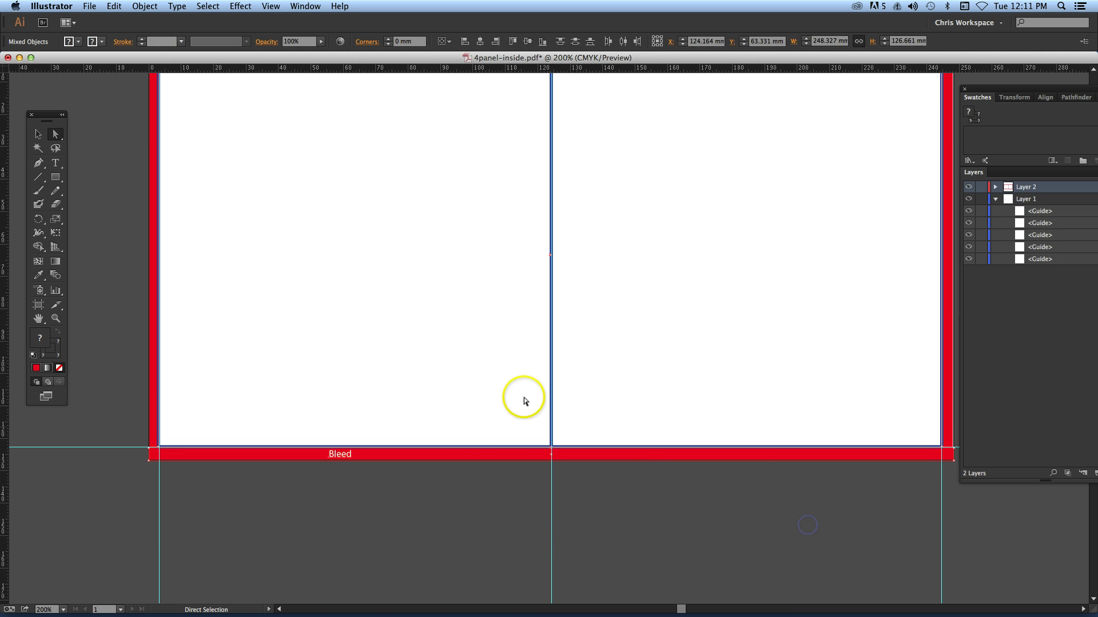
right_click(545, 338)
click(606, 394)
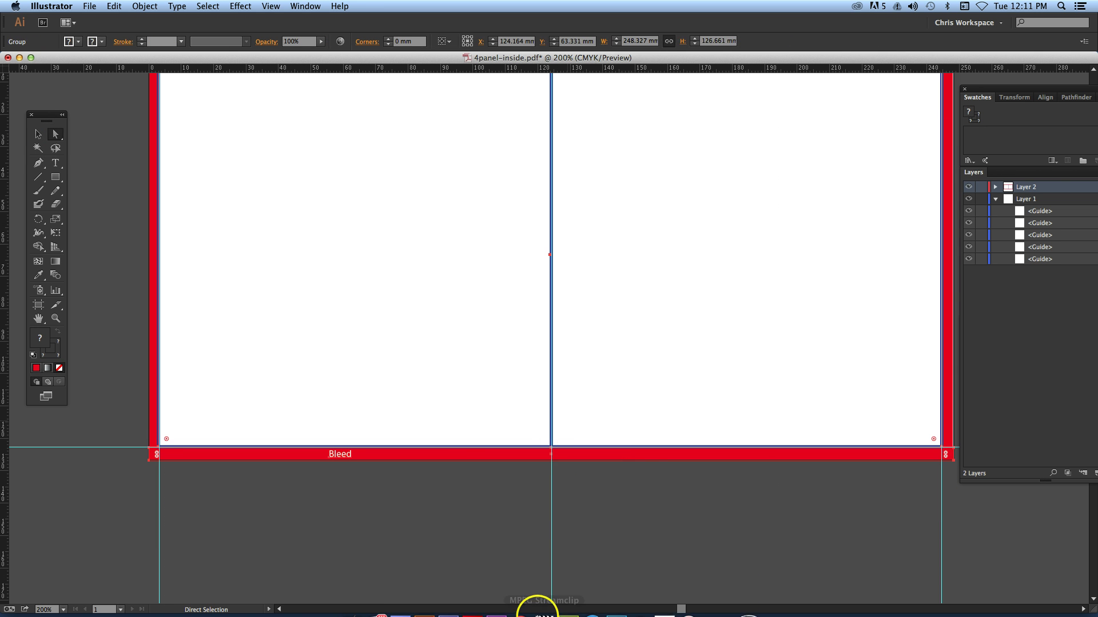
click(593, 355)
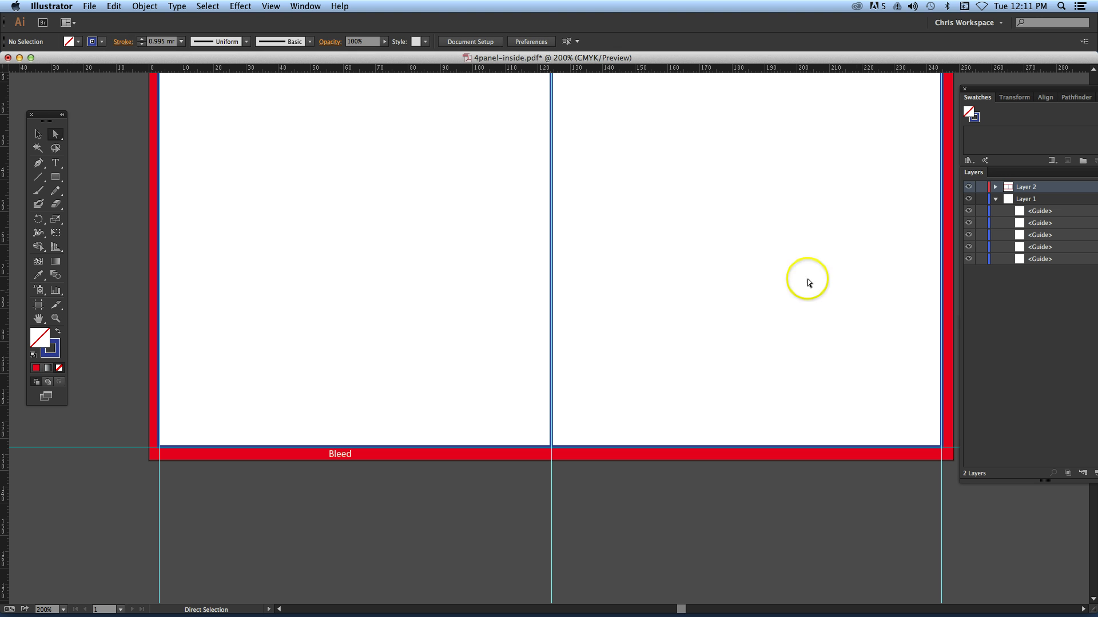